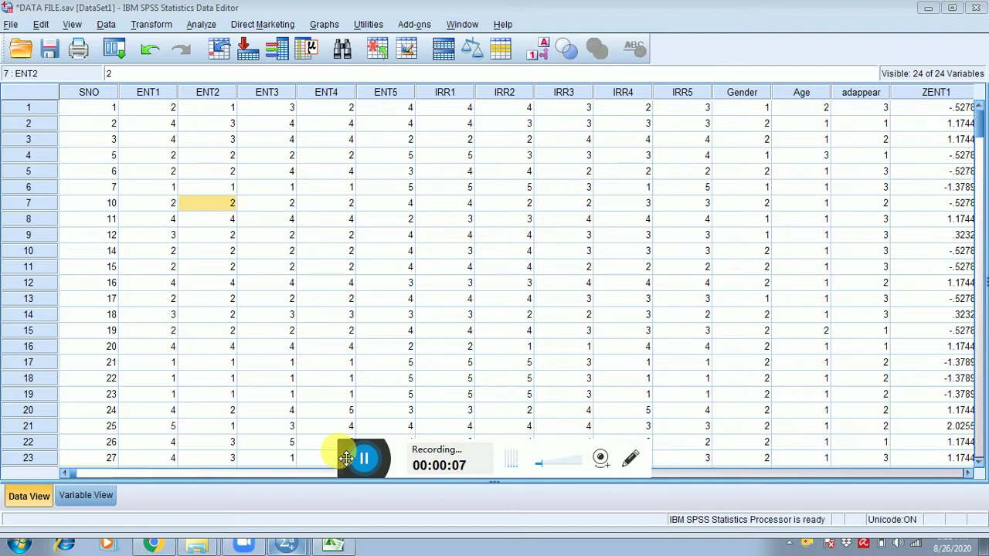
# - Select the SNO column and check its values in rows 2, 3 and 7
pyautogui.moveTo(345, 458); pyautogui.dragTo(348, 491)
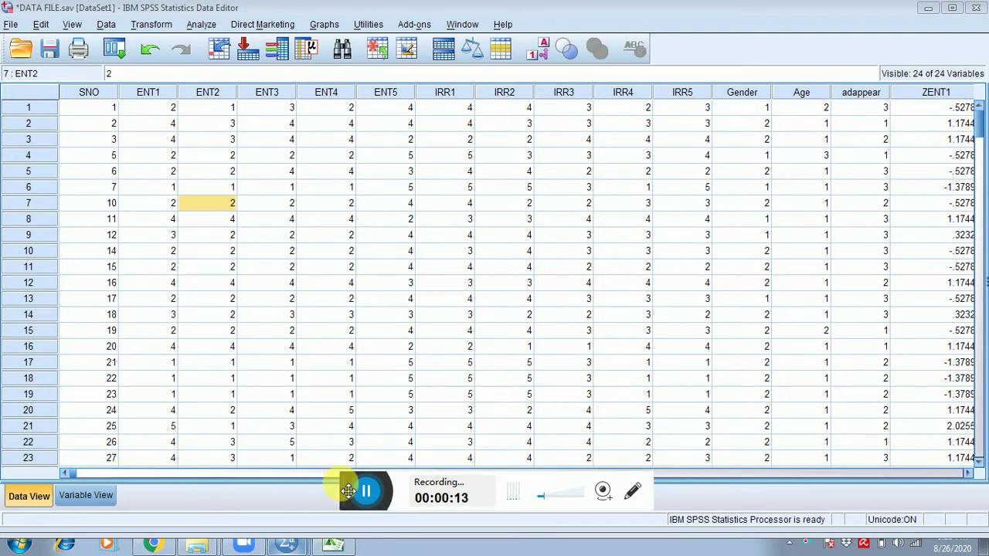
pyautogui.click(87, 93)
pyautogui.click(88, 125)
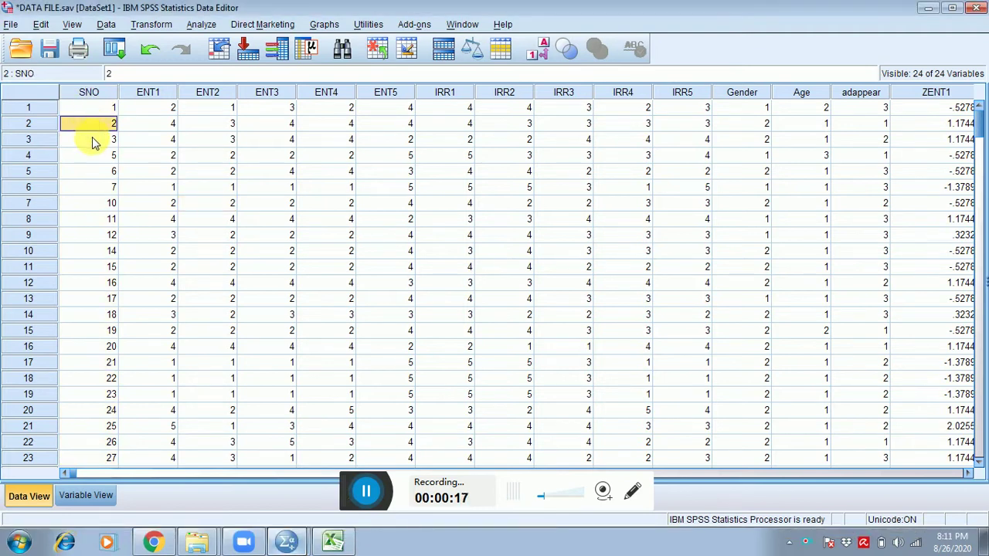
pyautogui.click(92, 139)
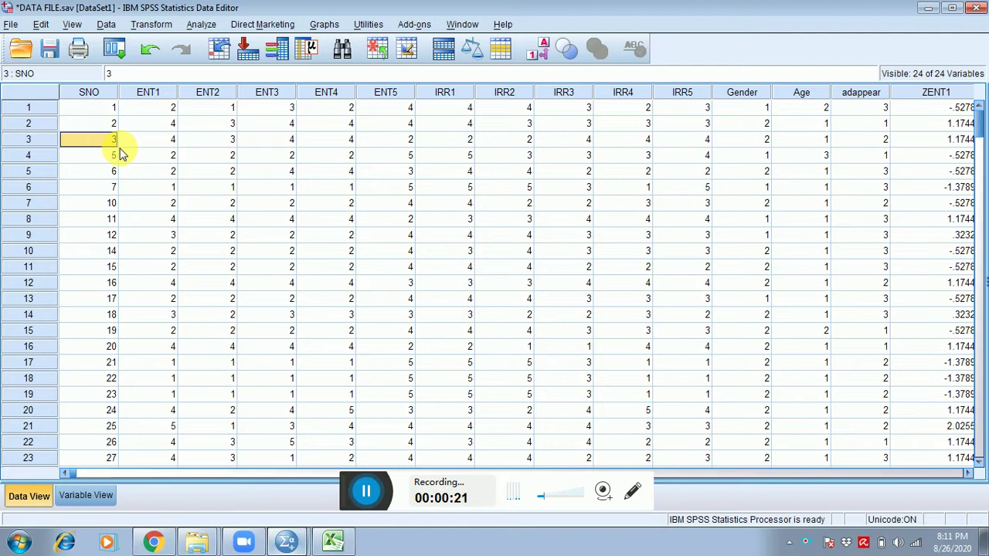
pyautogui.click(116, 201)
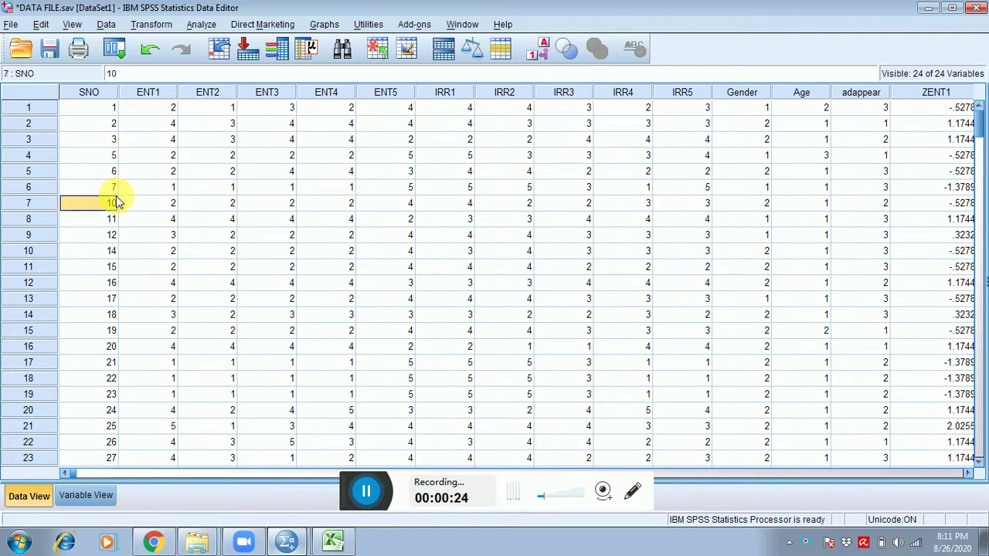
# - Open Linear Regression and remove all the old independent variables
pyautogui.click(201, 26)
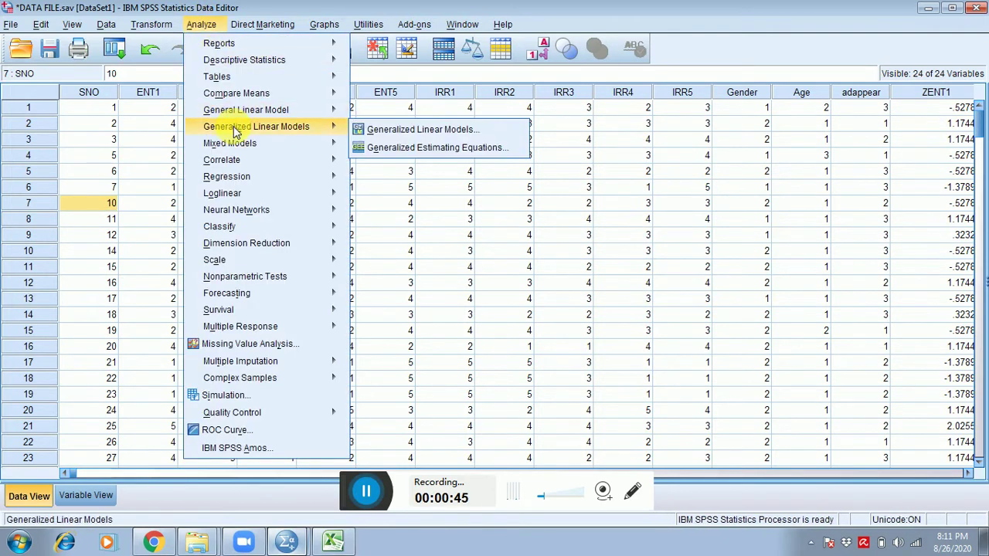
pyautogui.moveTo(243, 177)
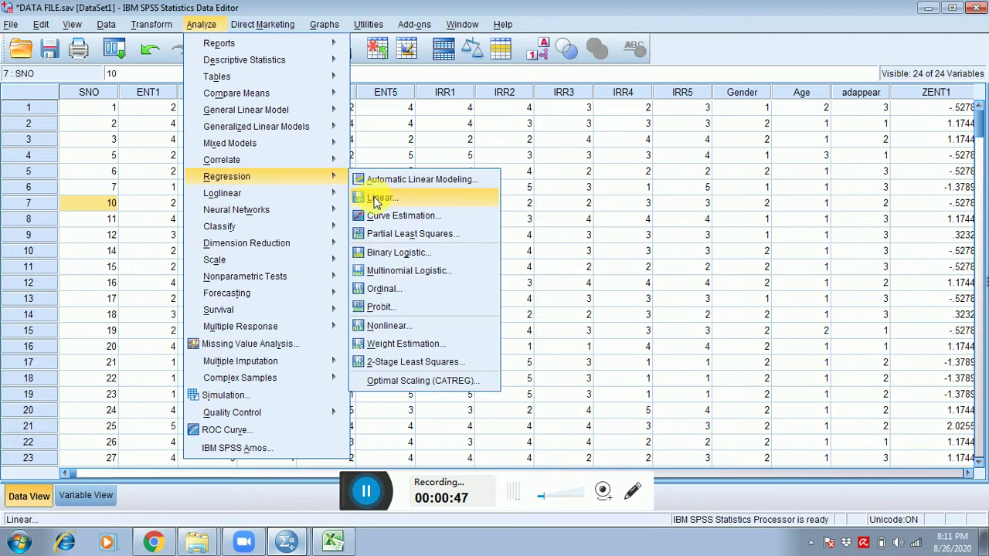
pyautogui.click(377, 198)
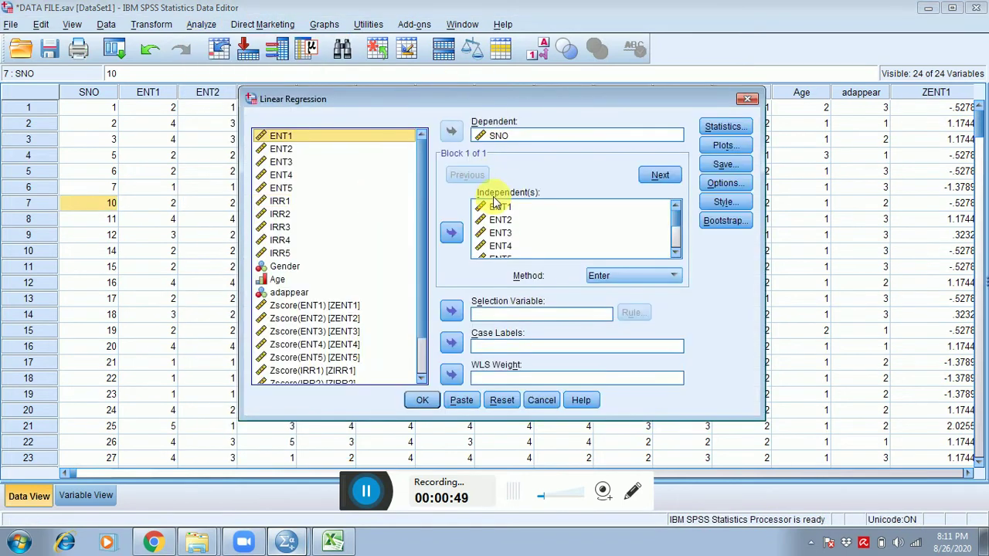
pyautogui.click(499, 207)
pyautogui.hotkey('ctrl', 'a')
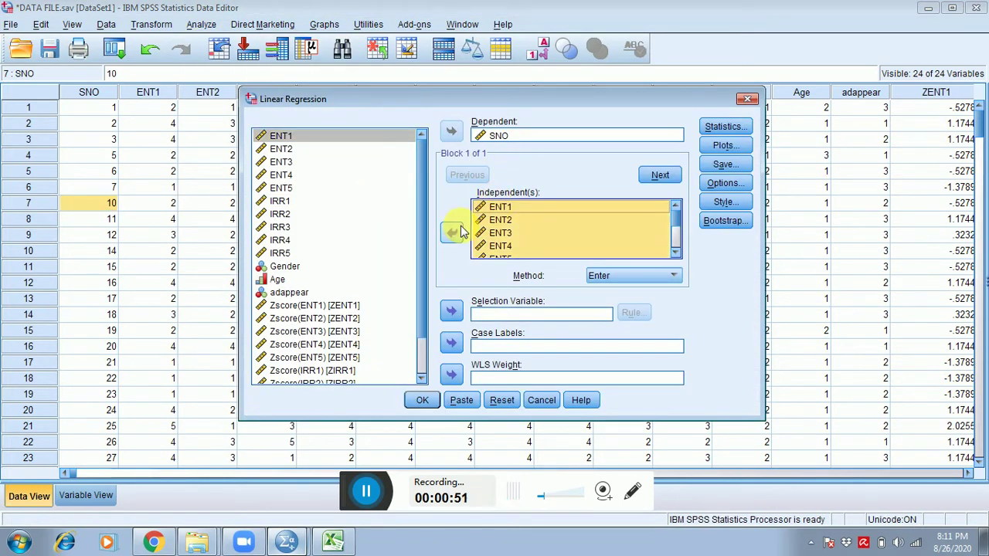
pyautogui.click(451, 232)
# - Set SNO as the dependent variable and ENT1 through IRR5 as independents
pyautogui.click(497, 134)
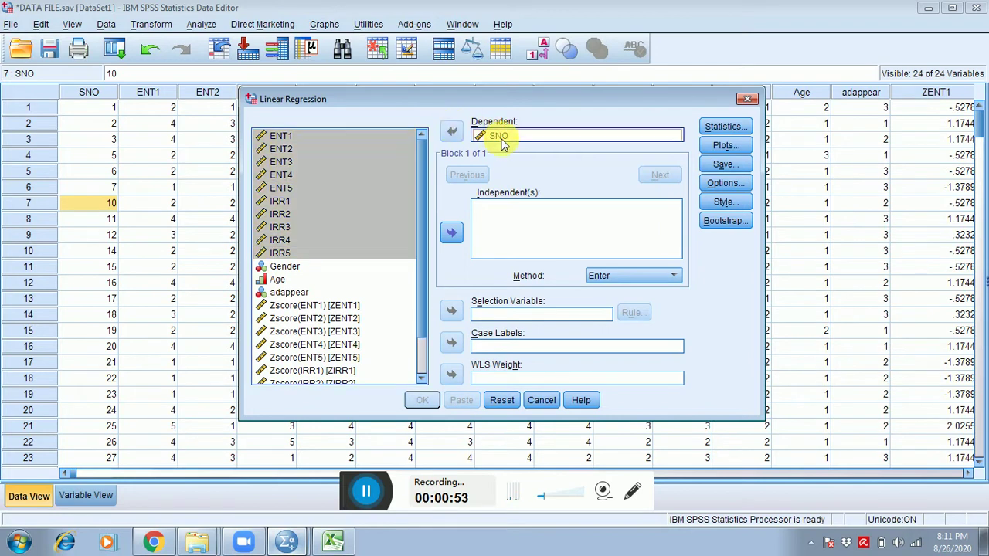
pyautogui.click(451, 133)
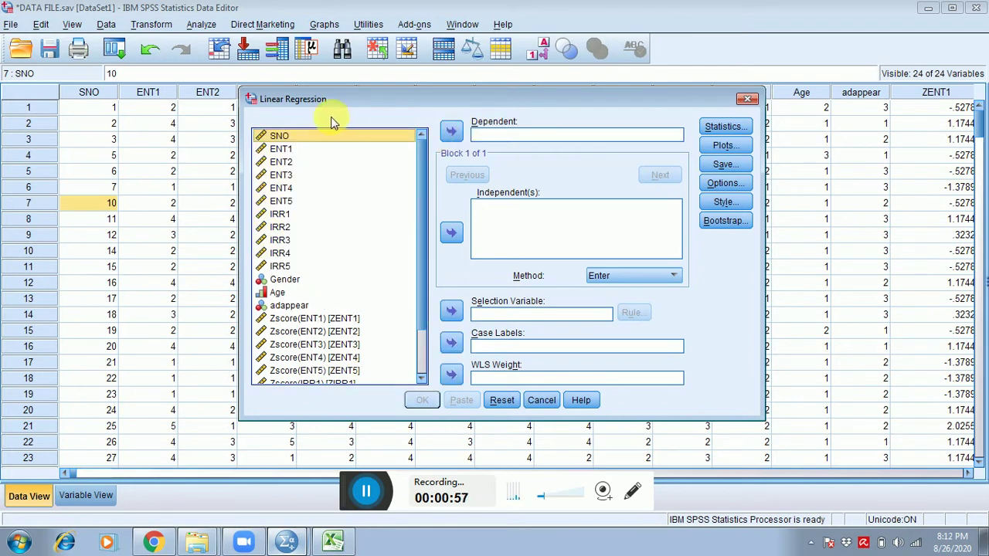
pyautogui.click(451, 134)
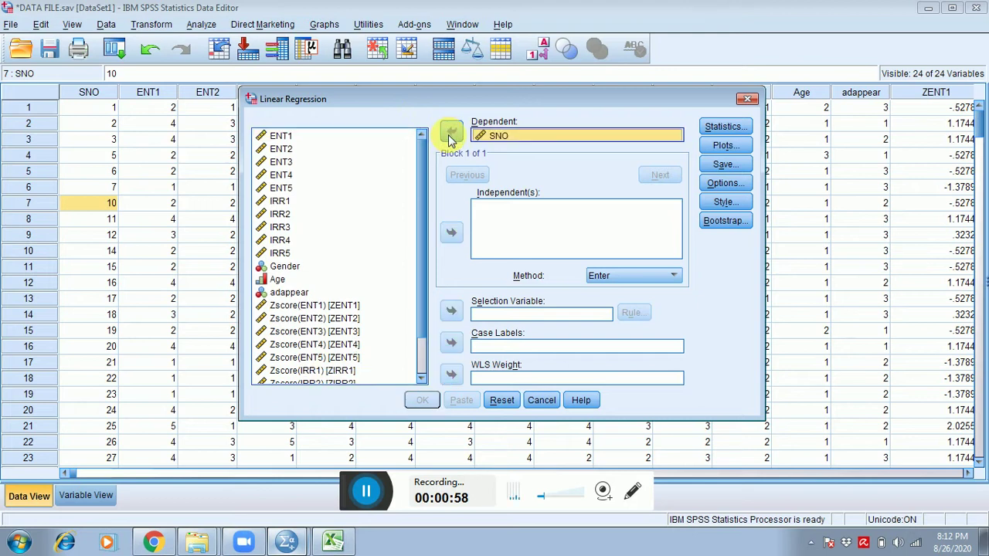
pyautogui.click(283, 138)
pyautogui.hotkey('shift', 'Down')
pyautogui.hotkey('shift', 'Down')
pyautogui.hotkey('shift', 'Down')
pyautogui.hotkey('shift', 'Down')
pyautogui.hotkey('shift', 'Down')
pyautogui.hotkey('shift', 'Down')
pyautogui.hotkey('shift', 'Down')
pyautogui.hotkey('shift', 'Down')
pyautogui.hotkey('shift', 'Down')
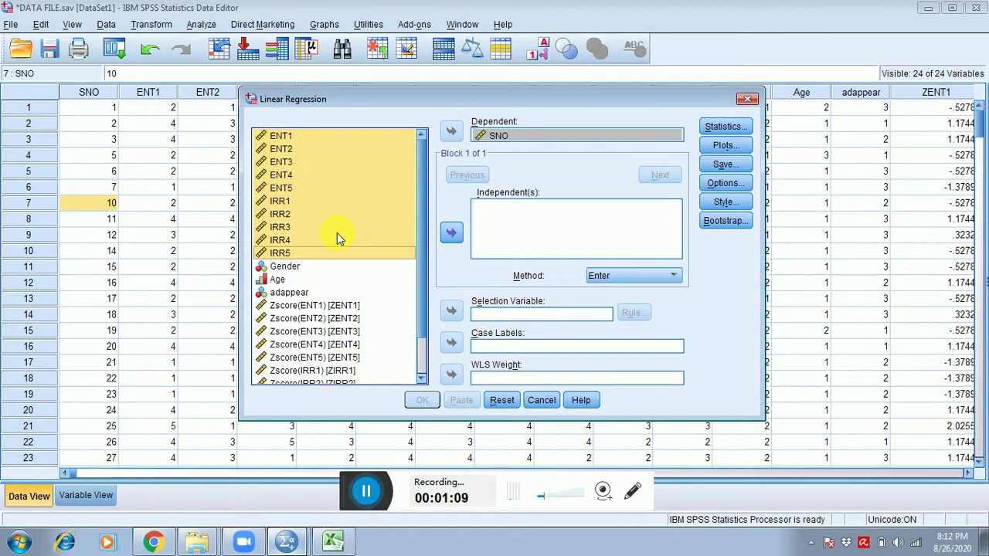
pyautogui.click(455, 231)
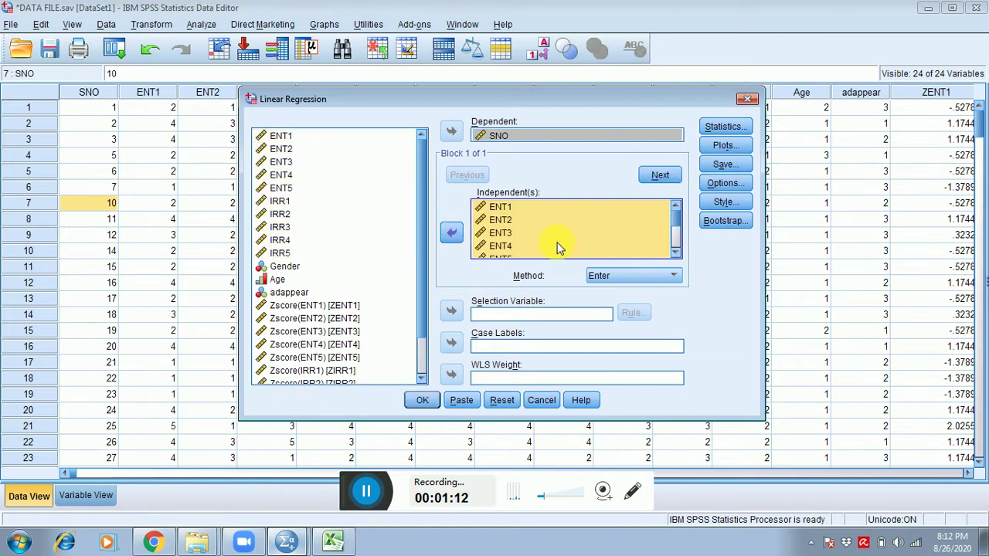
# - Tick Mahalanobis under Distances in the regression's Save options and continue
pyautogui.click(715, 166)
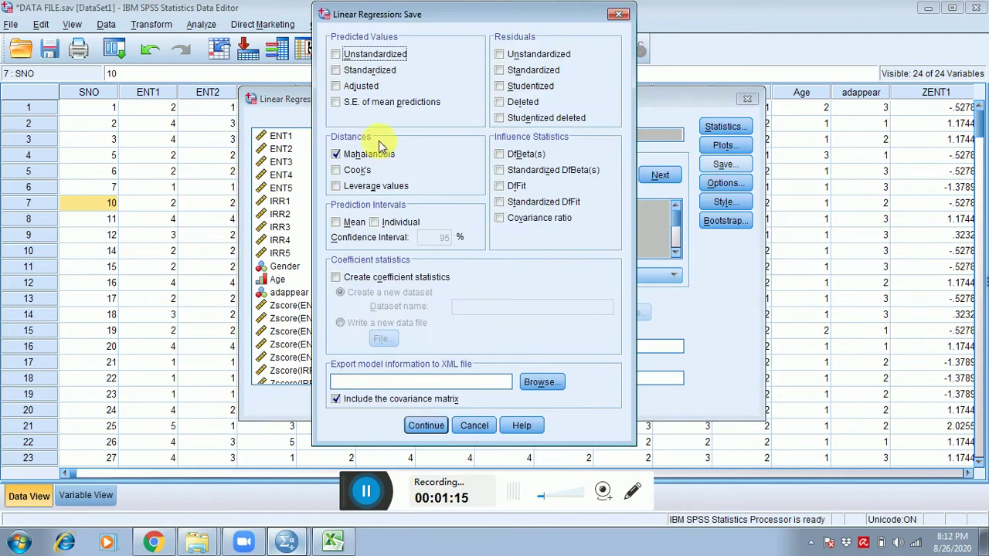
pyautogui.click(335, 156)
pyautogui.click(336, 156)
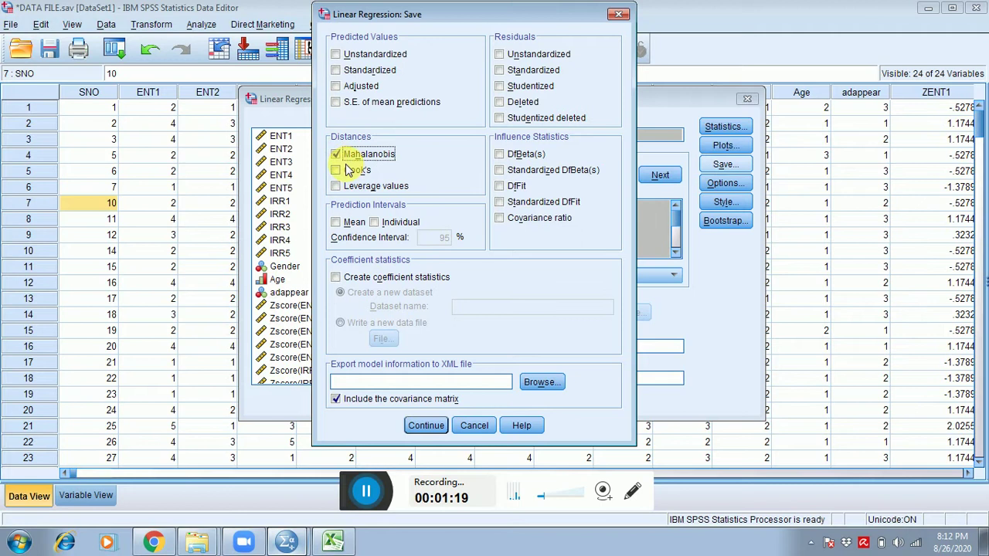
pyautogui.click(426, 425)
# - Run the regression, hide the output, and select the new MAH_1 column
pyautogui.click(423, 401)
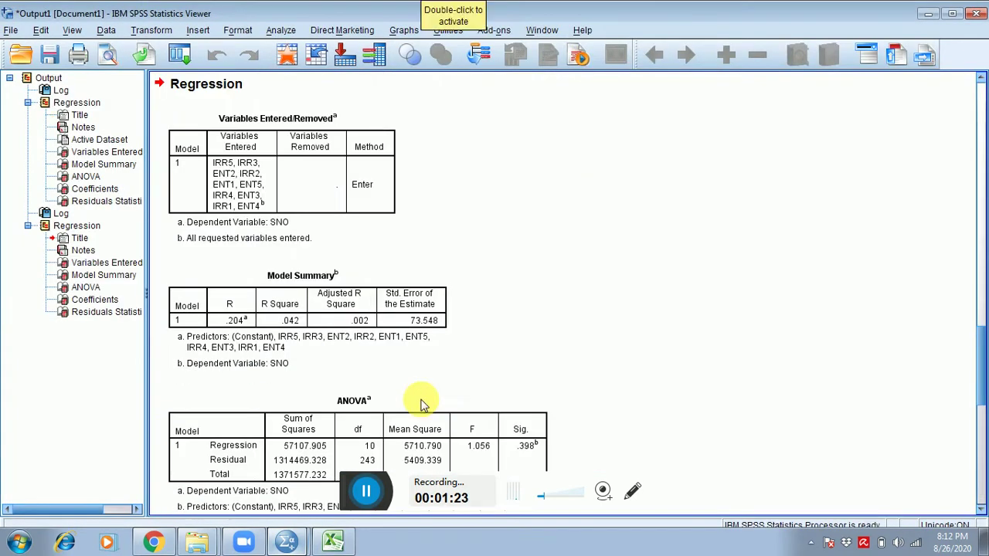
pyautogui.click(927, 14)
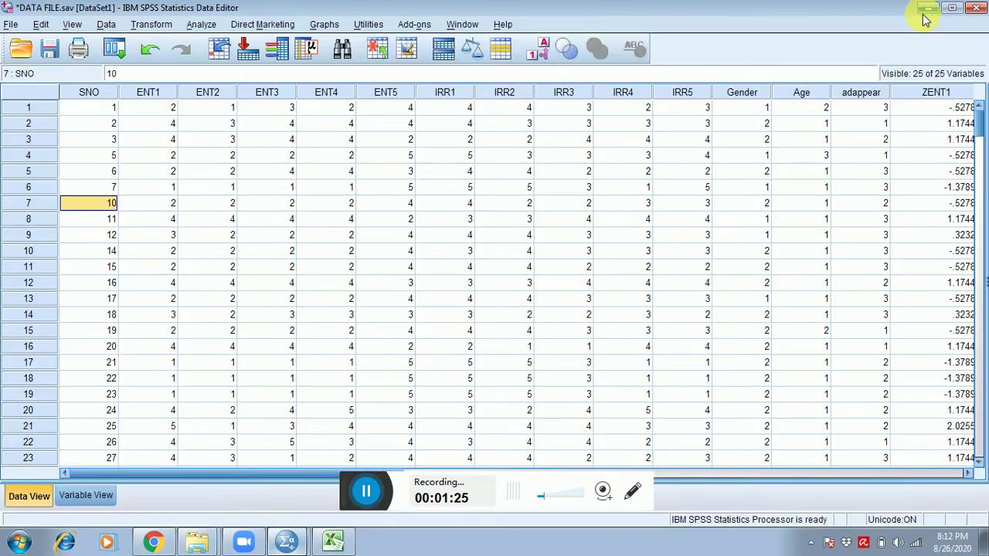
pyautogui.moveTo(185, 470); pyautogui.dragTo(673, 473)
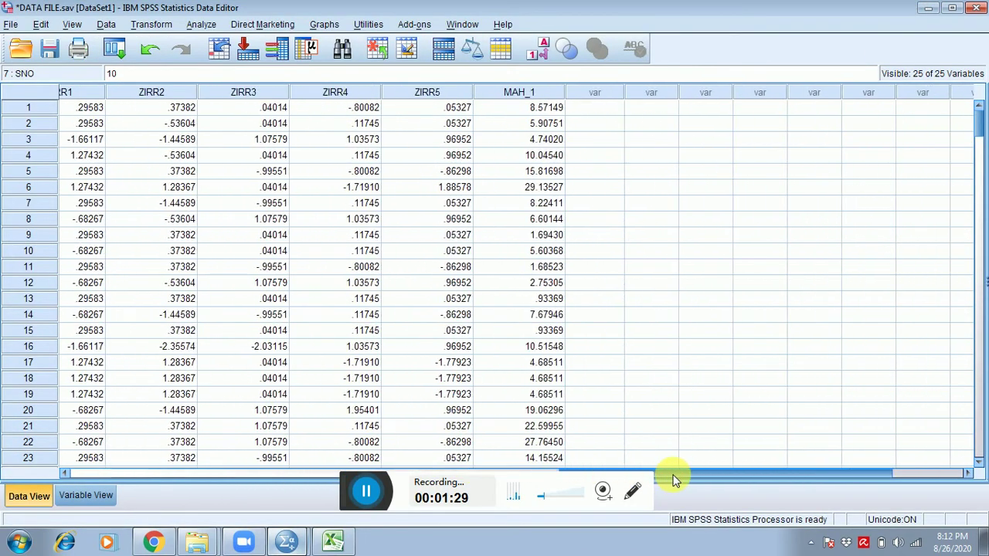
pyautogui.click(544, 94)
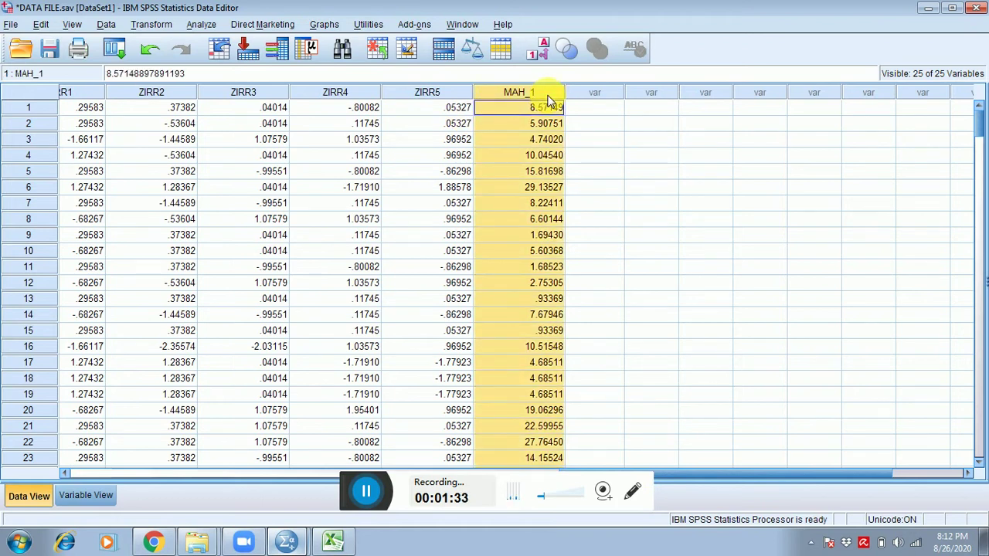
# - In Compute Variable, clear the old expression and name the target variable Prob
pyautogui.click(151, 24)
pyautogui.click(160, 45)
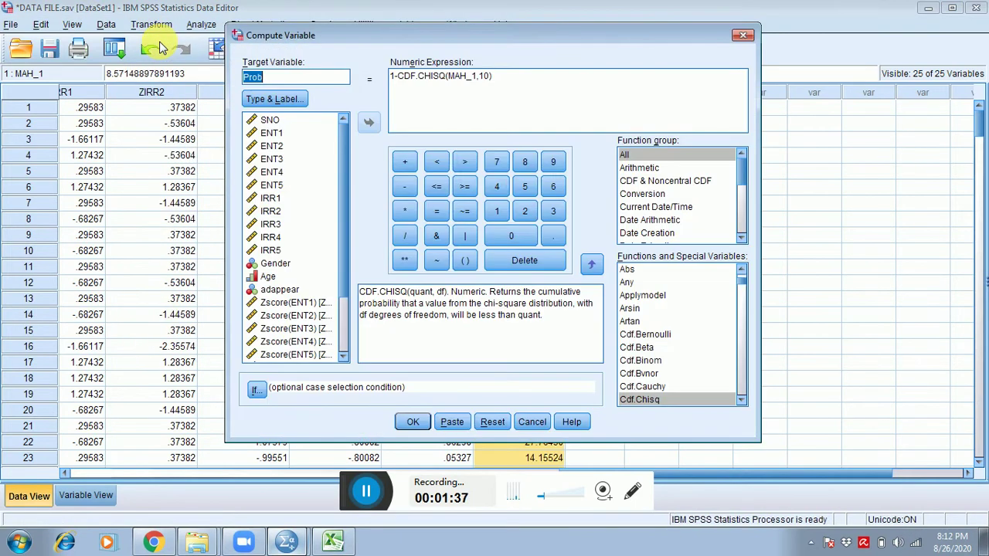
pyautogui.moveTo(514, 96); pyautogui.dragTo(390, 76)
pyautogui.press('Delete')
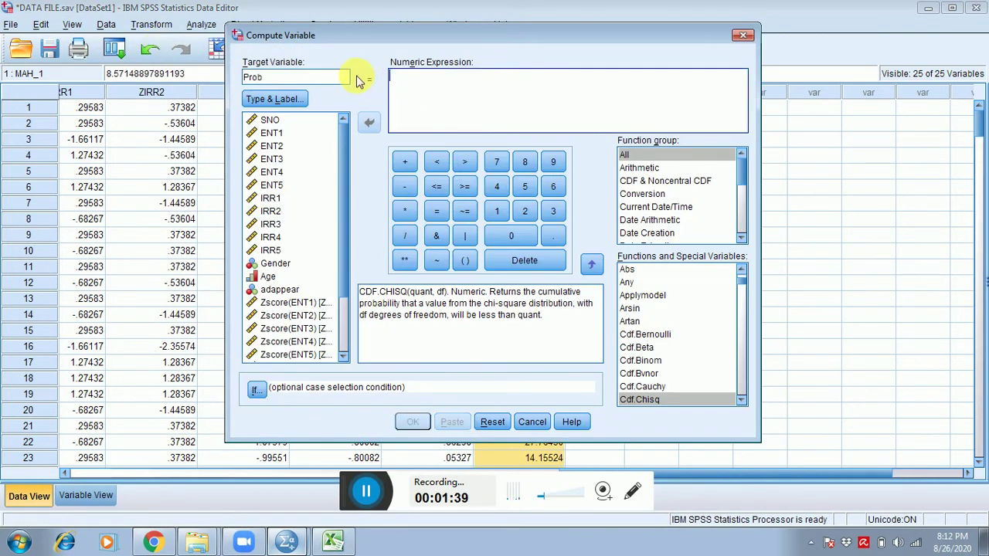
pyautogui.click(288, 77)
pyautogui.press('BackSpace')
pyautogui.press('BackSpace')
pyautogui.press('BackSpace')
pyautogui.press('BackSpace')
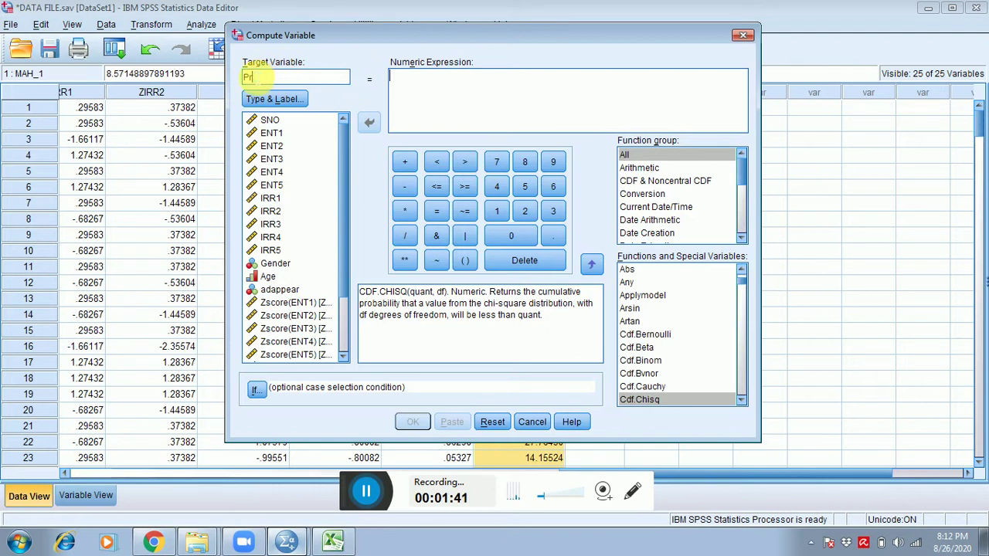
pyautogui.write('Prob')
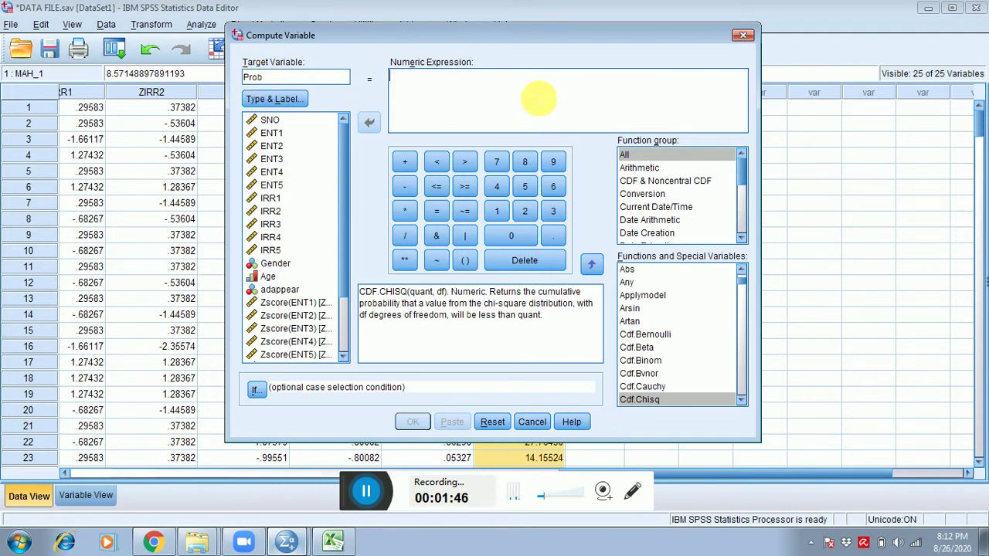
pyautogui.write('1-')
pyautogui.click(539, 99)
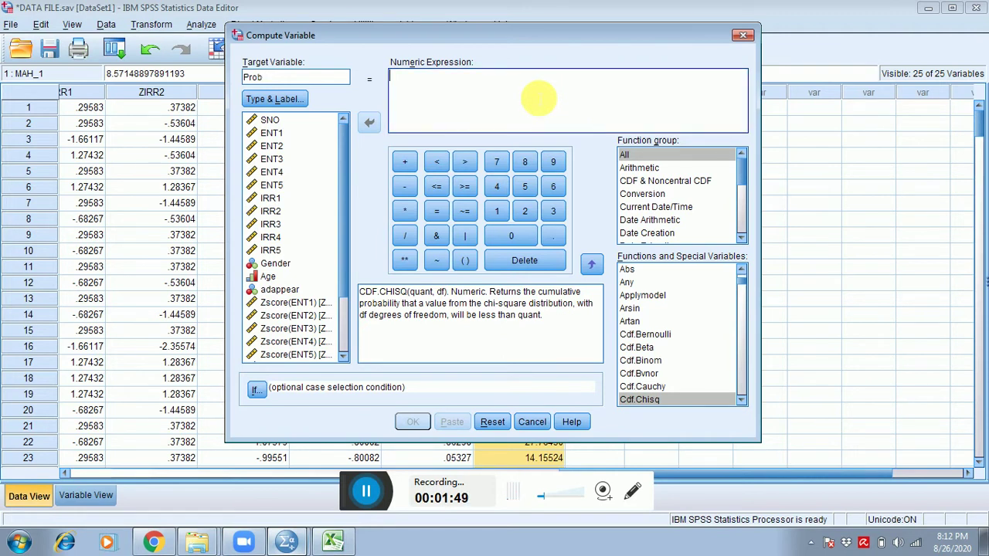
pyautogui.write('1')
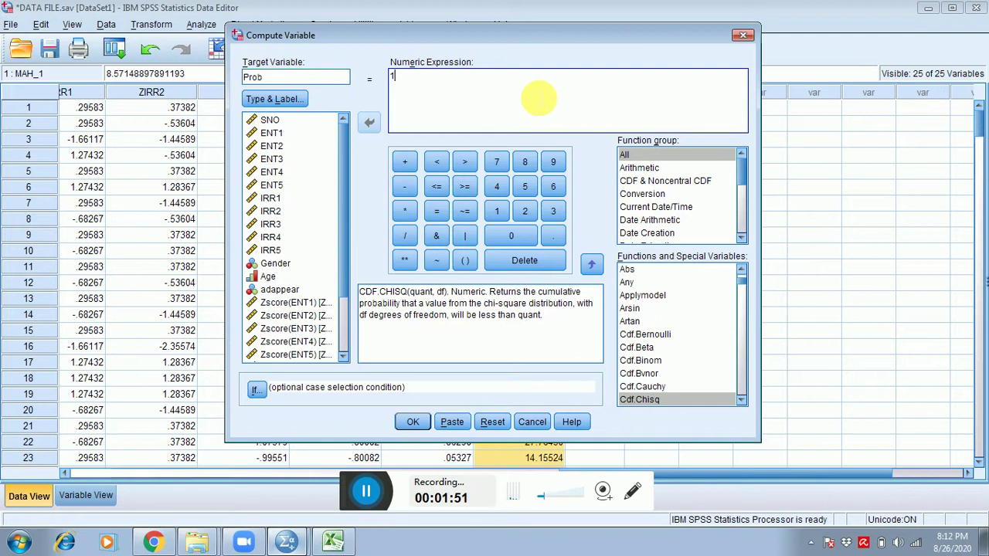
pyautogui.write('0-')
# - Find Cdf.Chisq among all functions and insert it into the expression after 1-
pyautogui.click(656, 152)
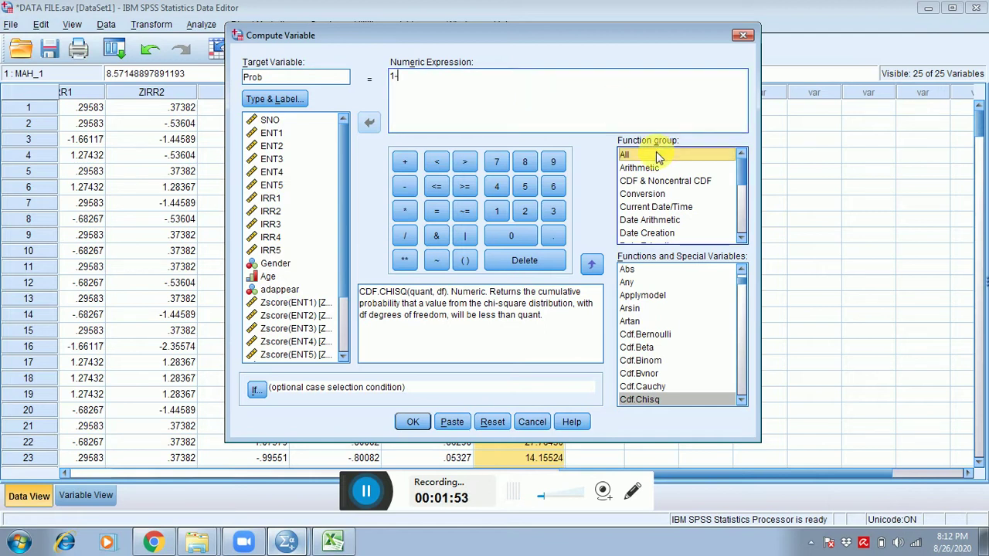
pyautogui.click(741, 400)
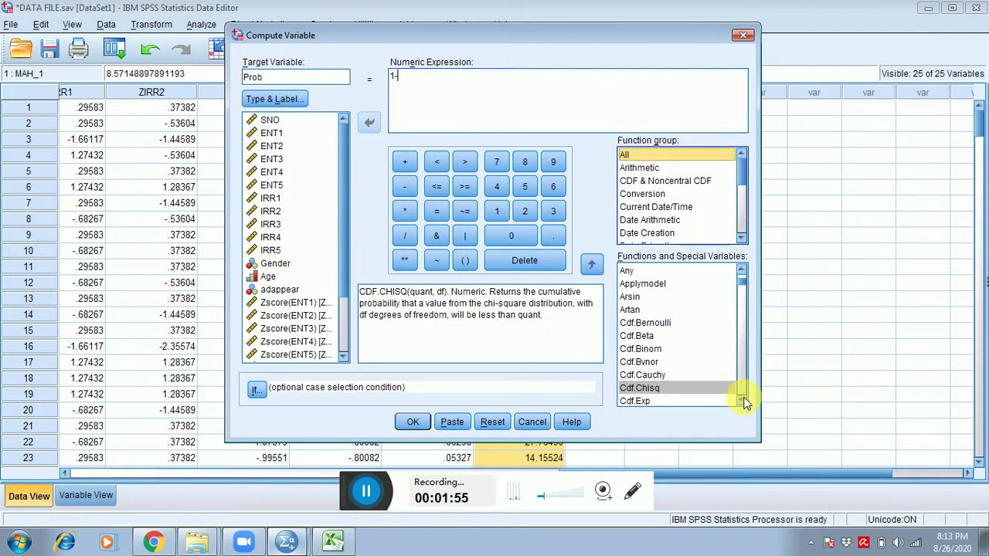
pyautogui.click(692, 285)
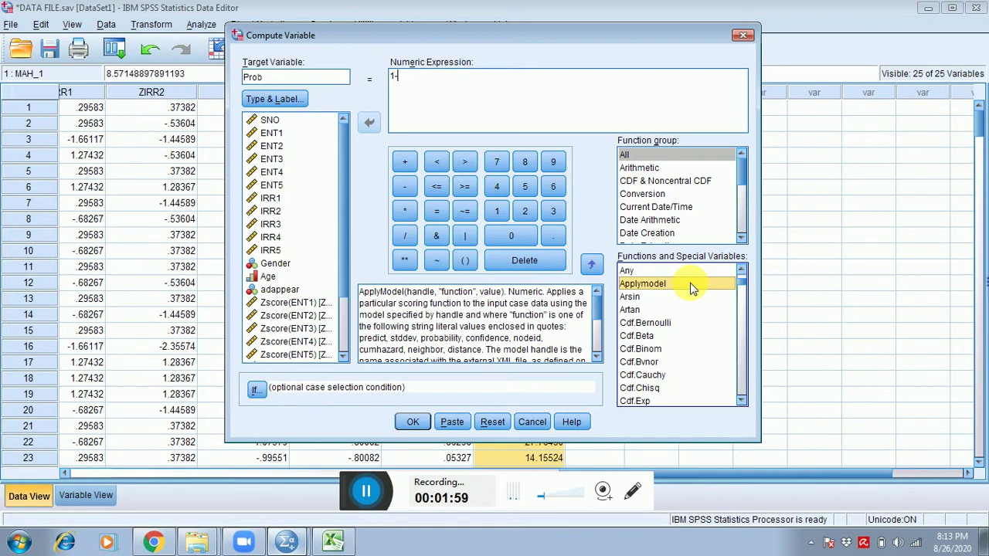
pyautogui.click(653, 323)
pyautogui.click(655, 335)
pyautogui.click(654, 348)
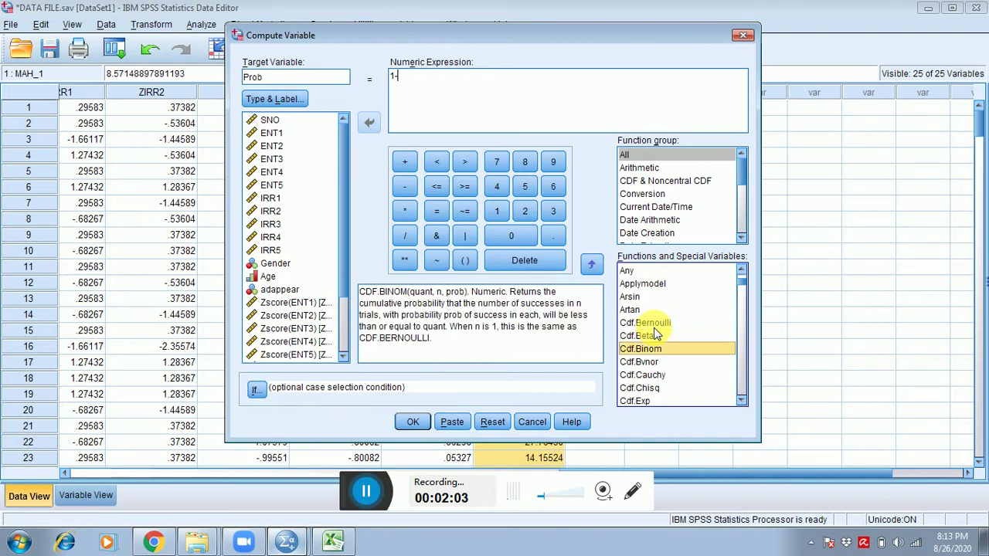
pyautogui.click(654, 362)
pyautogui.click(653, 375)
pyautogui.click(651, 388)
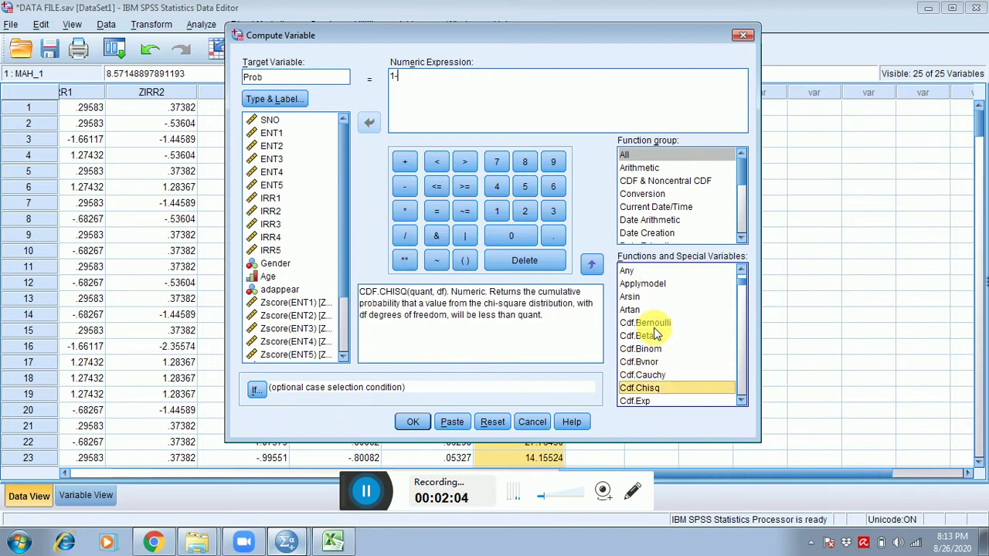
pyautogui.doubleClick(651, 389)
# - Insert MAH_1 as the first argument of CDF.CHISQ
pyautogui.click(533, 113)
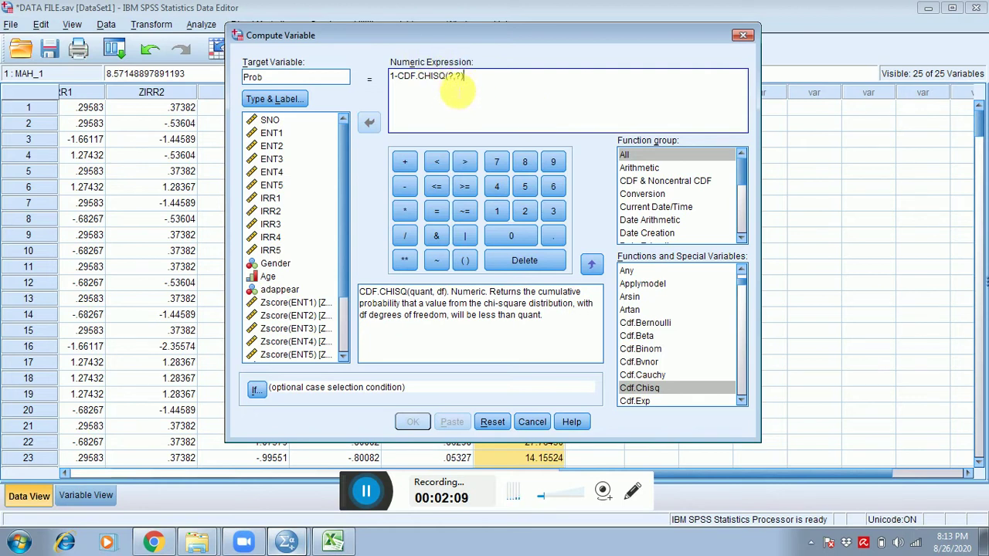
pyautogui.click(453, 77)
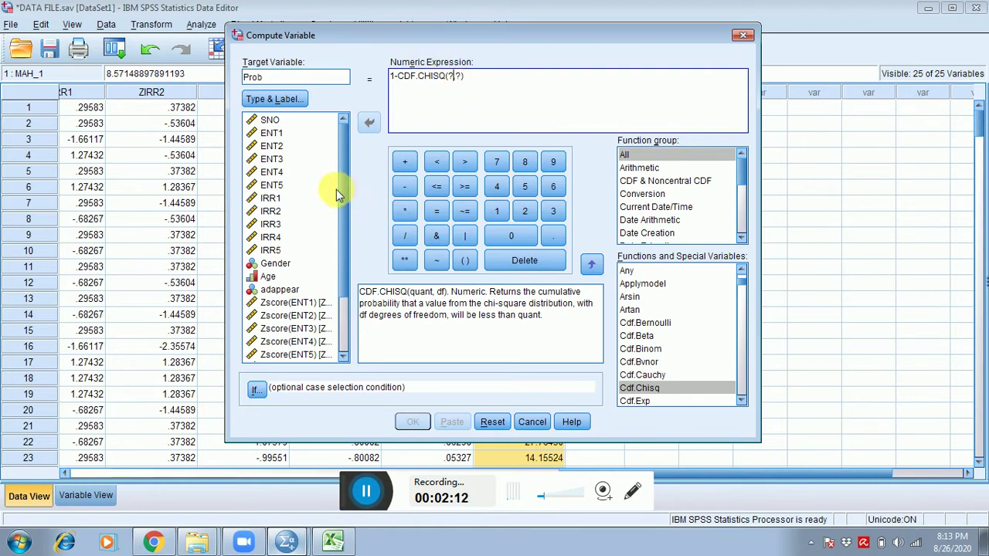
pyautogui.moveTo(343, 206); pyautogui.dragTo(344, 322)
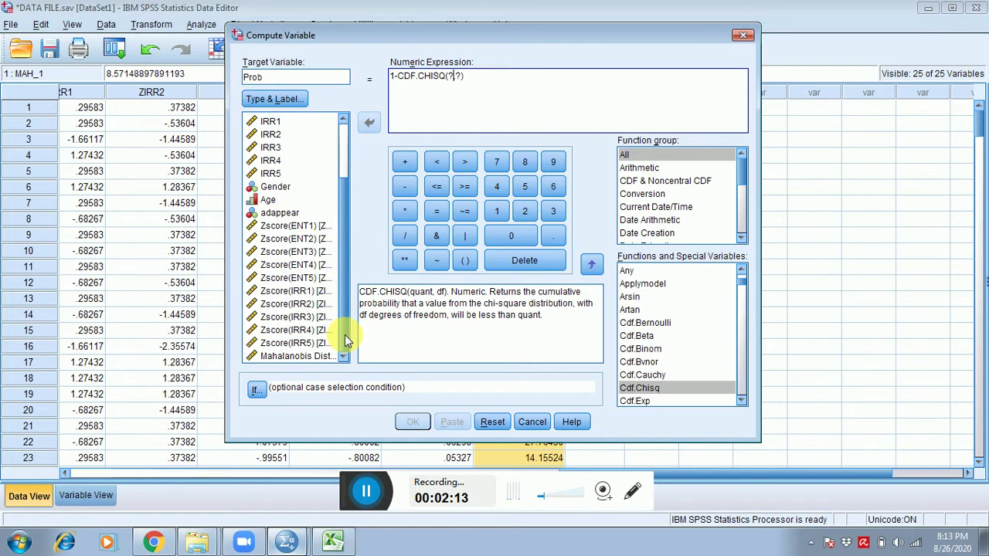
pyautogui.doubleClick(300, 356)
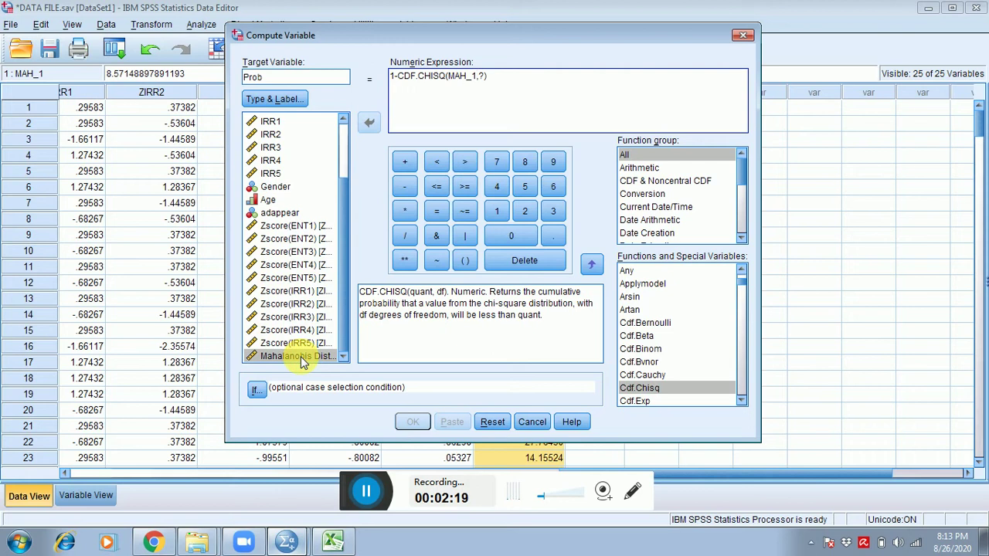
# - Count the item variables ENT1 through IRR5 in the data, moving the dialog aside
pyautogui.hotkey('shift', 'Right')
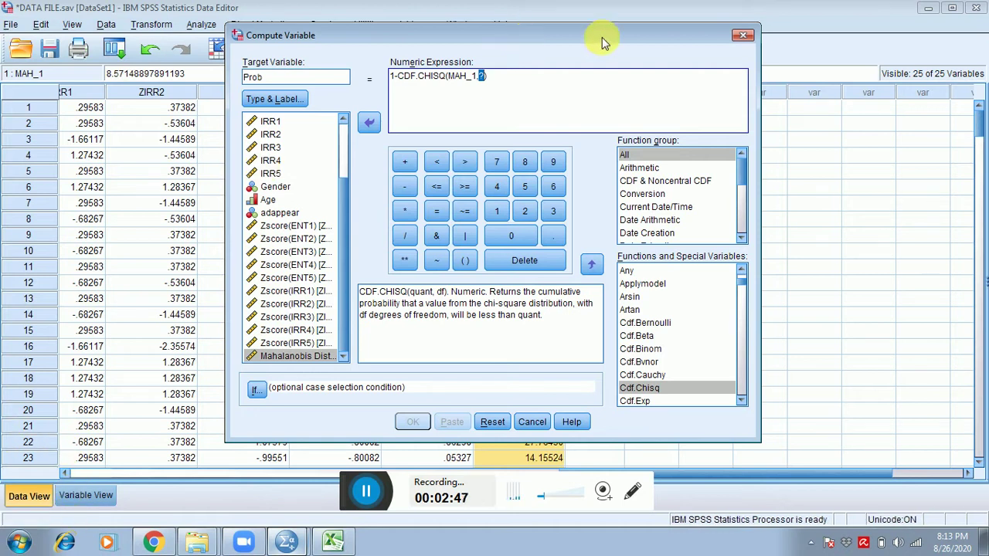
pyautogui.moveTo(647, 38); pyautogui.dragTo(753, 89)
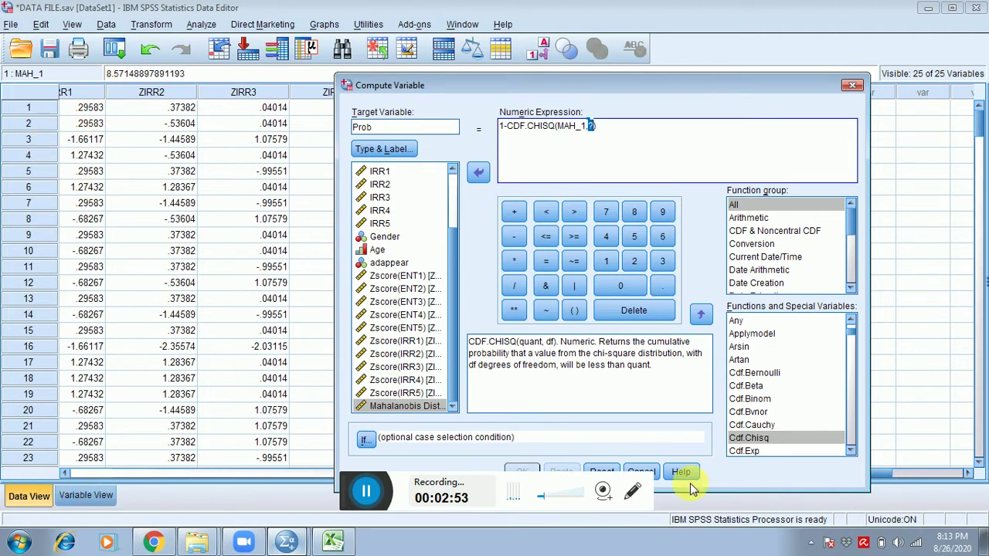
pyautogui.click(296, 478)
pyautogui.moveTo(276, 472); pyautogui.dragTo(194, 475)
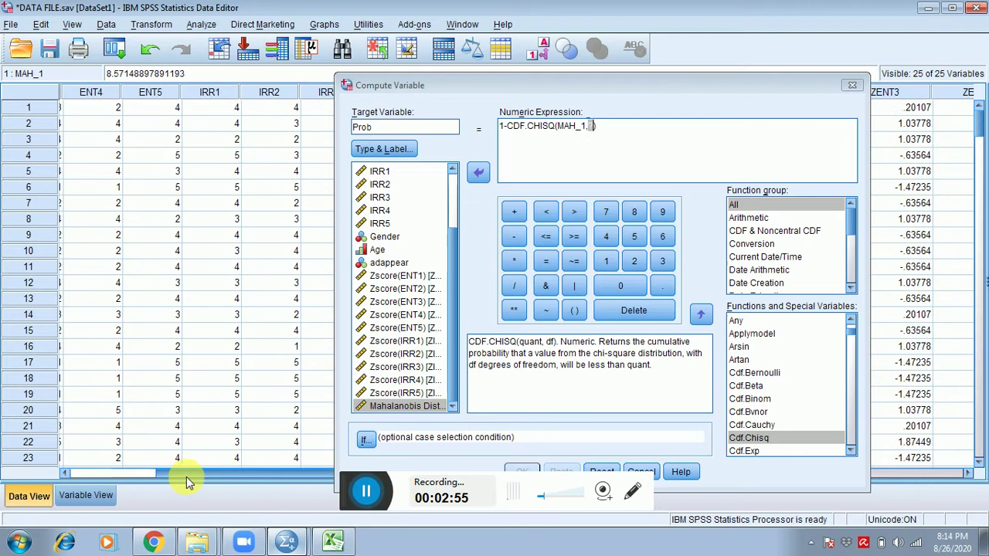
pyautogui.moveTo(561, 89); pyautogui.dragTo(700, 92)
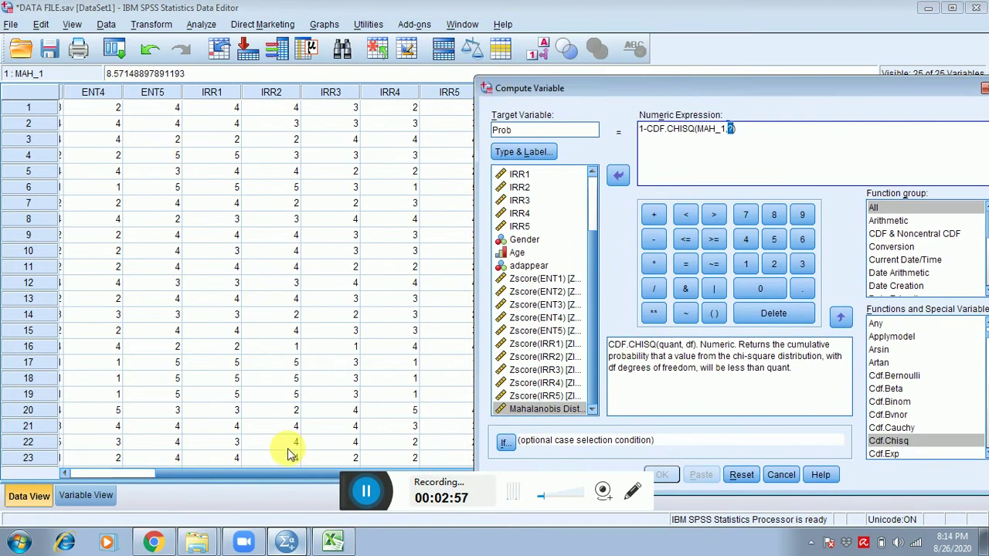
pyautogui.moveTo(267, 470); pyautogui.dragTo(168, 467)
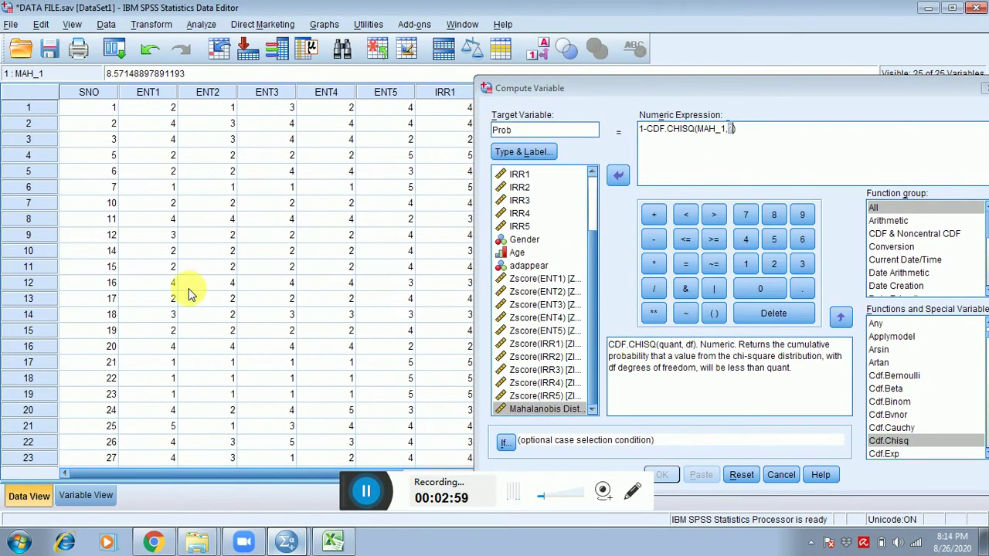
pyautogui.click(154, 96)
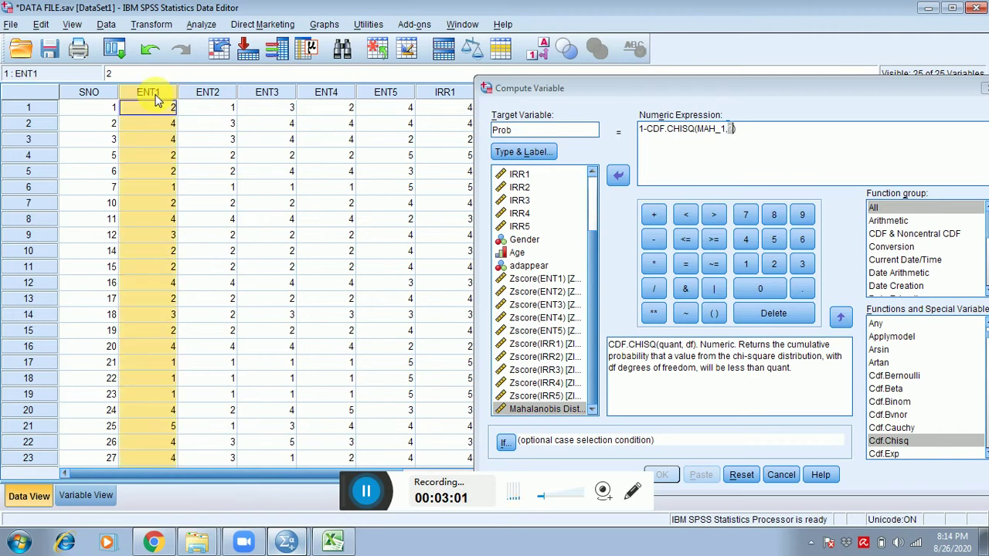
pyautogui.press('Right')
pyautogui.press('Right')
pyautogui.press('Right')
pyautogui.press('Right')
pyautogui.press('Right')
pyautogui.press('Right')
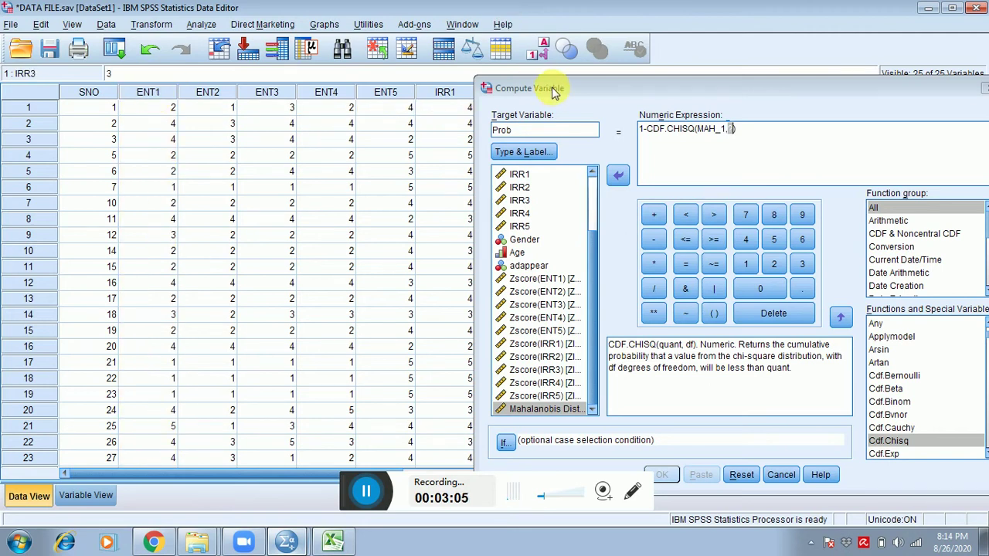
pyautogui.moveTo(547, 88); pyautogui.dragTo(466, 145)
pyautogui.press('End')
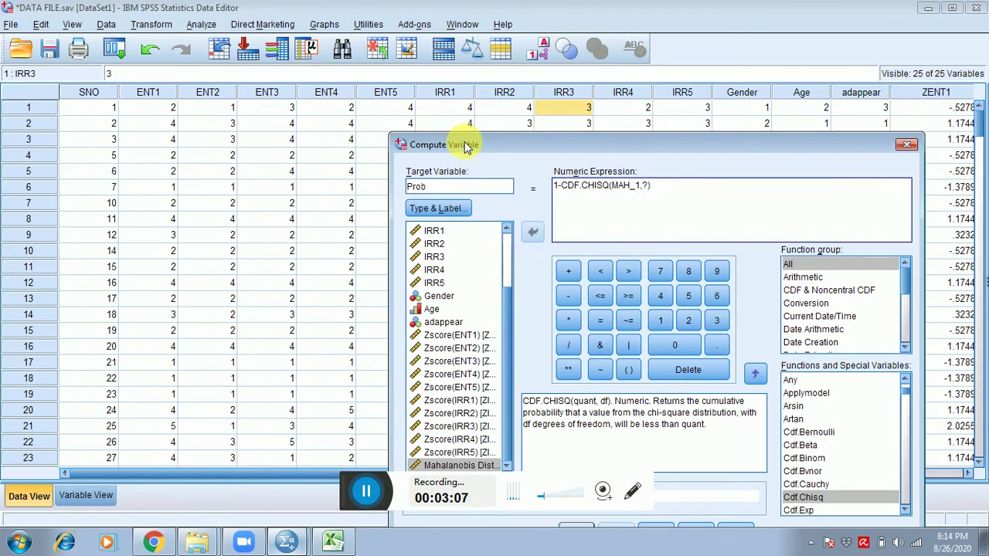
pyautogui.click(635, 108)
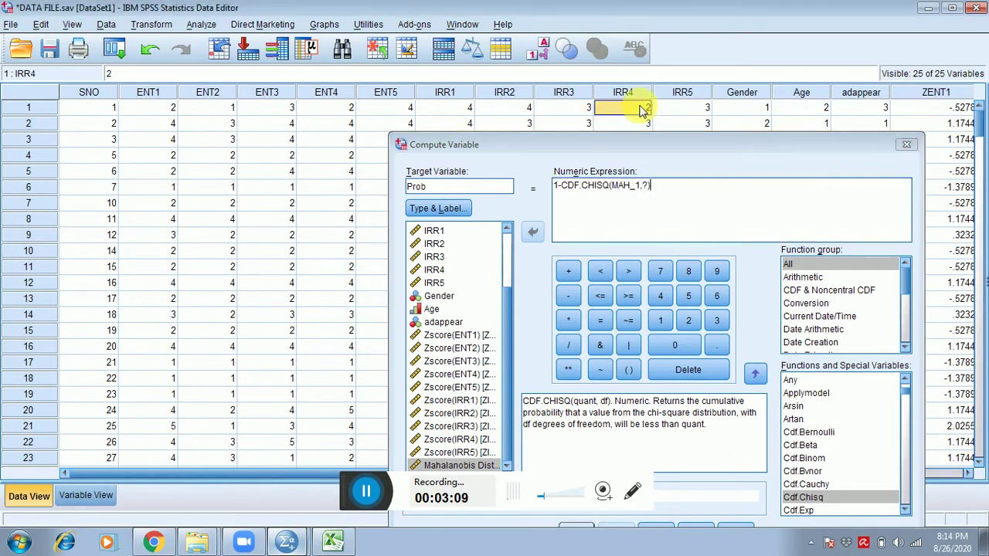
pyautogui.click(681, 110)
# - Replace the second placeholder with 10 degrees of freedom
pyautogui.click(649, 186)
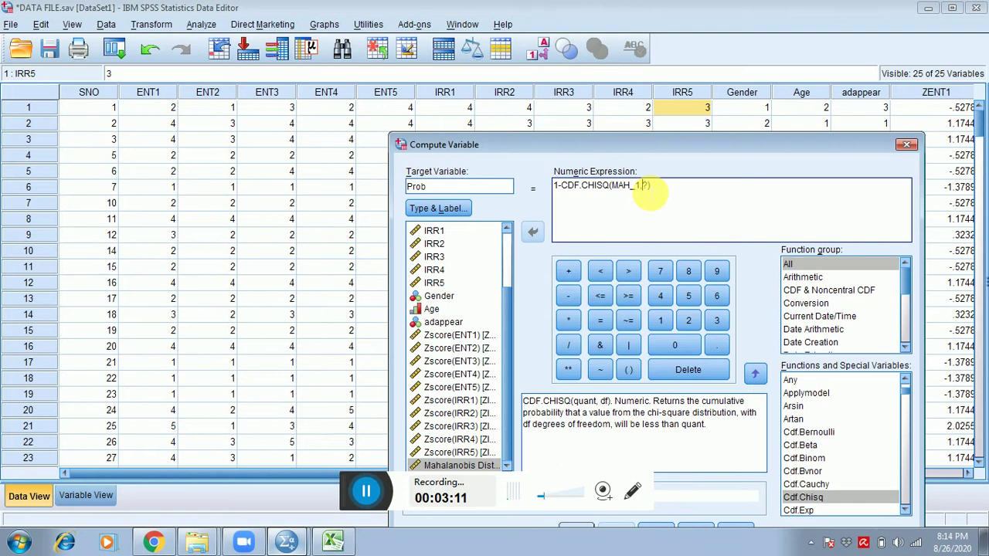
pyautogui.doubleClick(646, 187)
pyautogui.write('10')
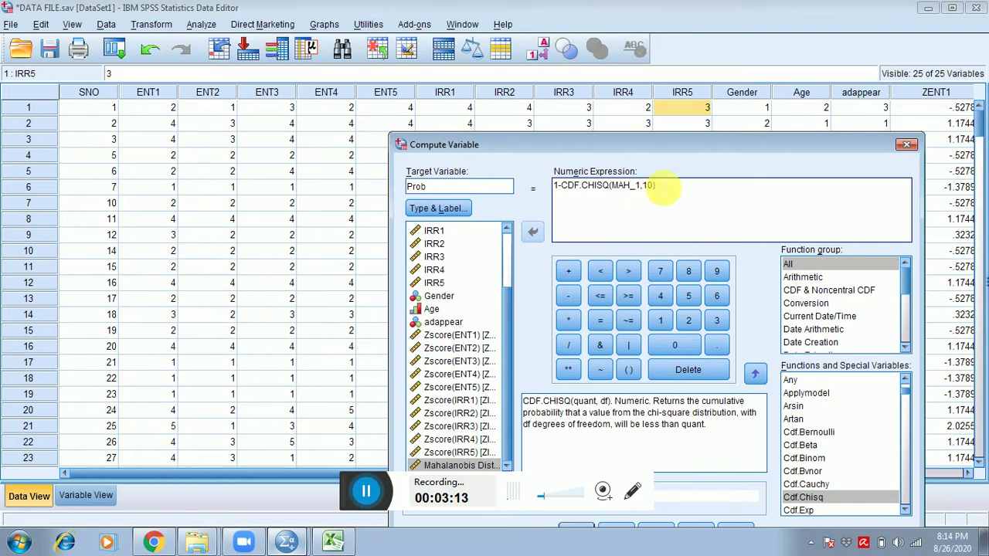
pyautogui.moveTo(691, 154); pyautogui.dragTo(543, 88)
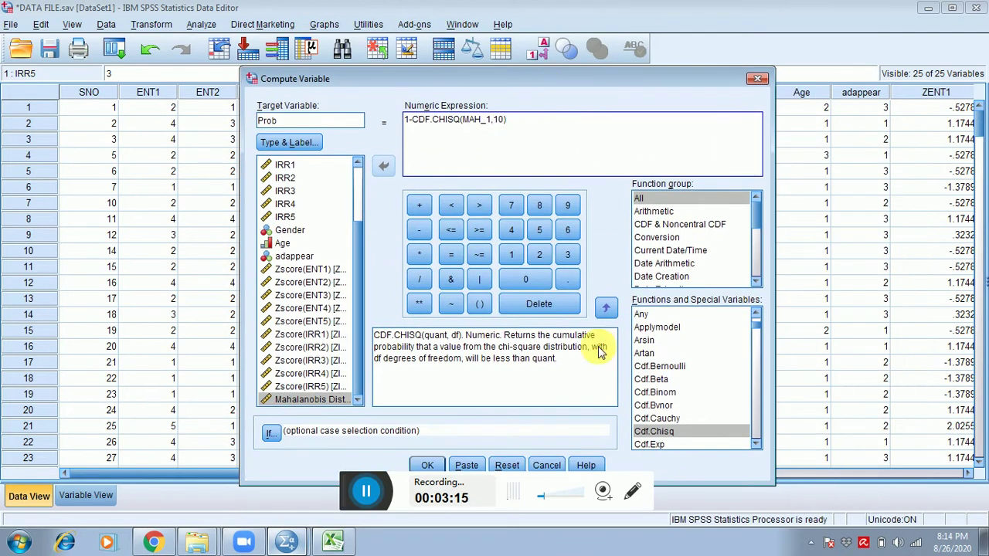
# - Compute Prob, set it to 5 decimals in Variable View, and select the Prob column
pyautogui.click(427, 465)
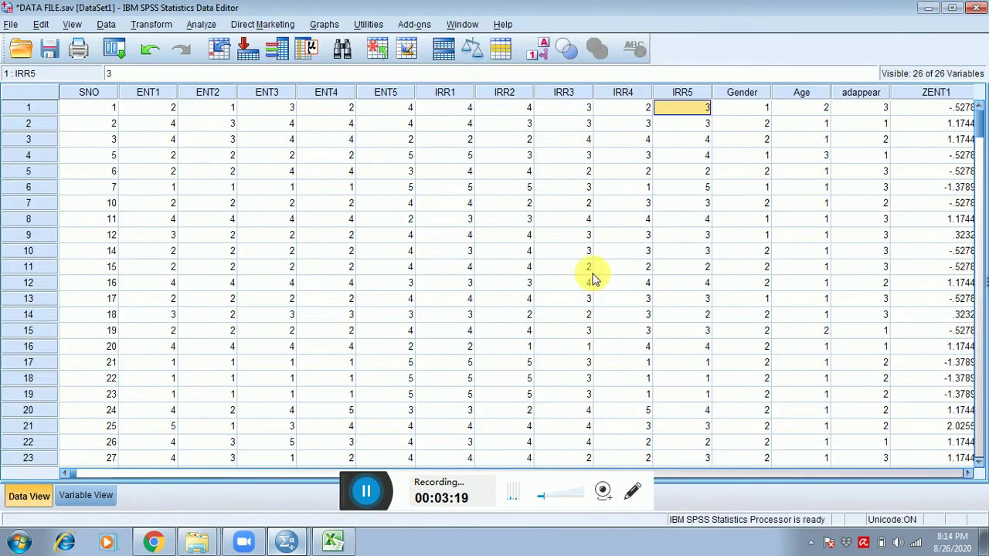
pyautogui.moveTo(347, 482); pyautogui.dragTo(338, 515)
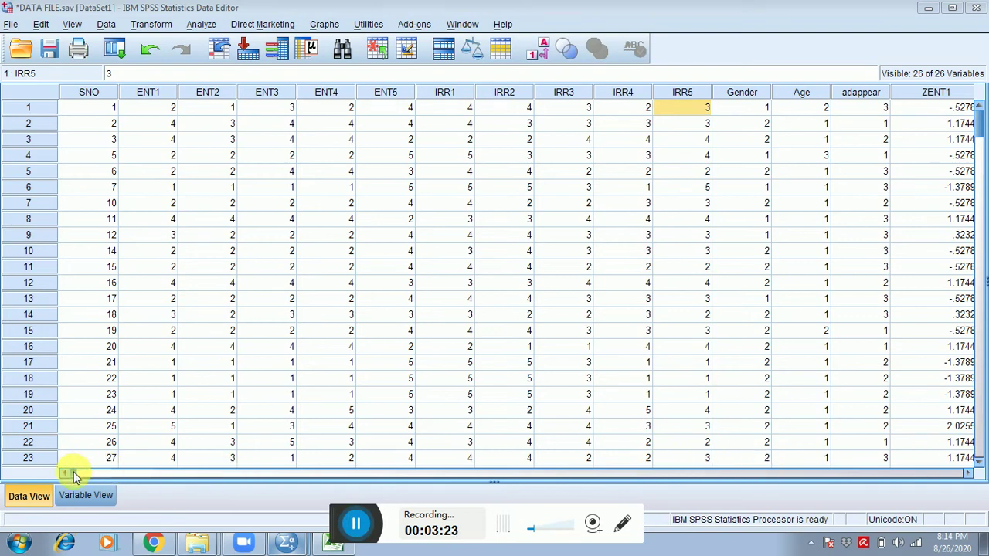
pyautogui.moveTo(75, 474); pyautogui.dragTo(726, 442)
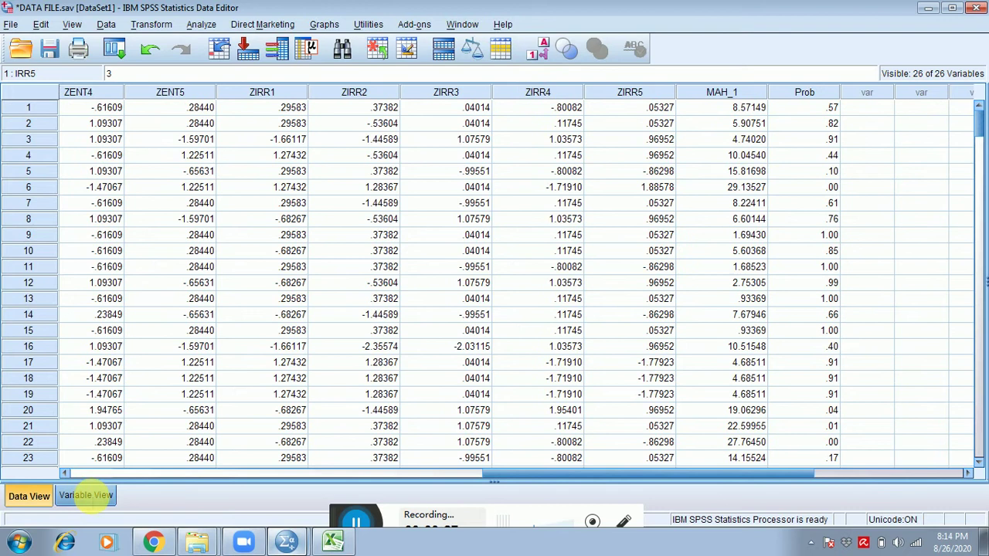
pyautogui.click(88, 496)
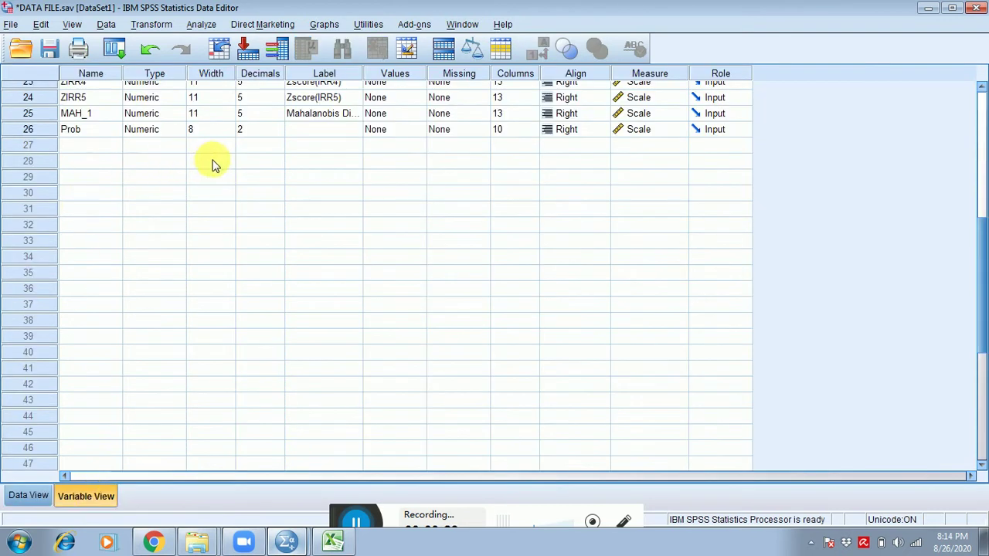
pyautogui.click(199, 130)
pyautogui.click(253, 130)
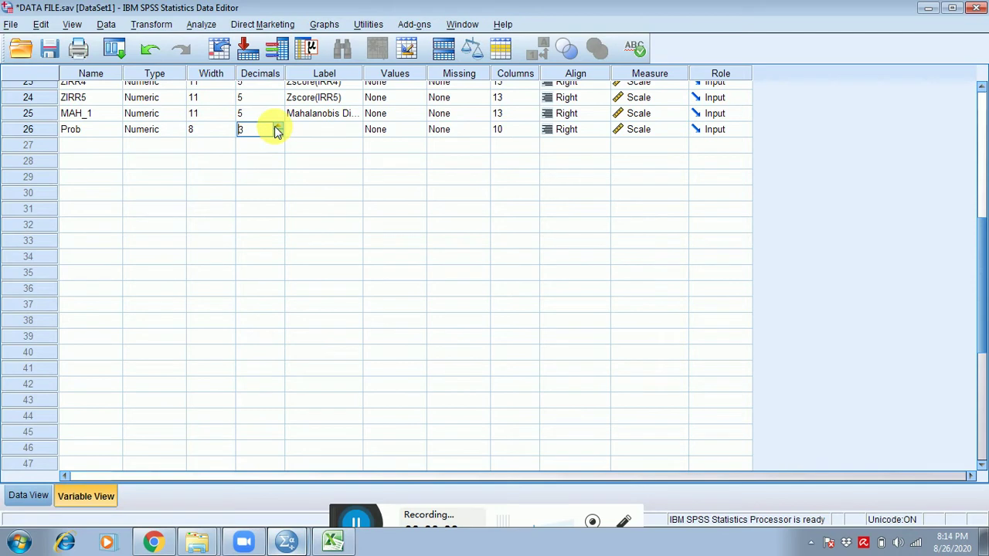
pyautogui.click(24, 495)
pyautogui.click(830, 93)
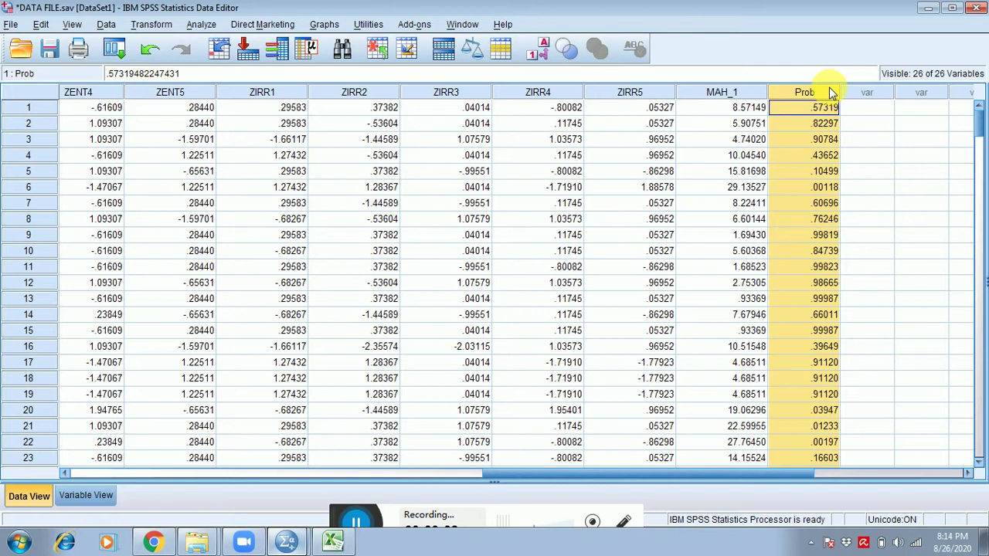
# - Paste the Prob values into Excel column B from B2, then return to SPSS
pyautogui.click(332, 542)
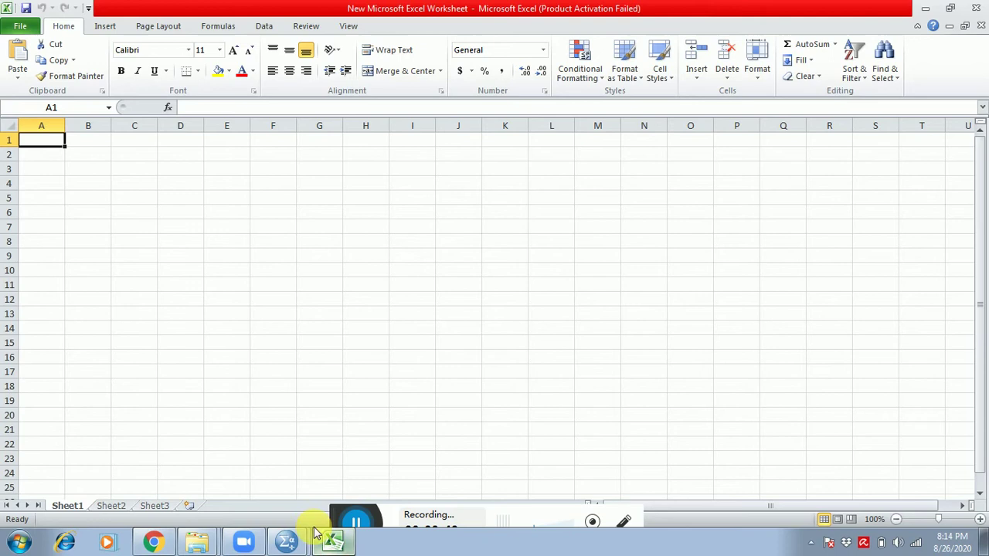
pyautogui.click(90, 160)
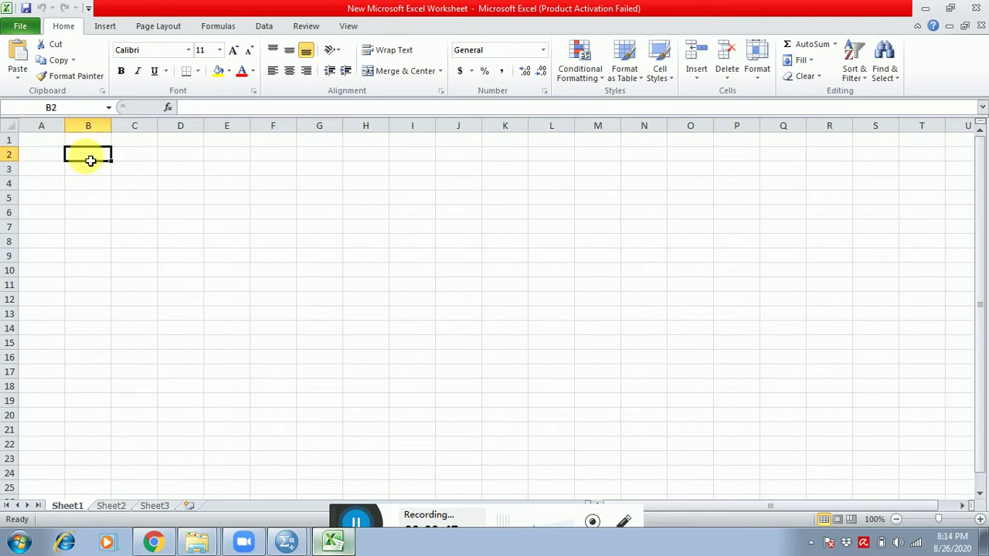
pyautogui.hotkey('ctrl', 'v')
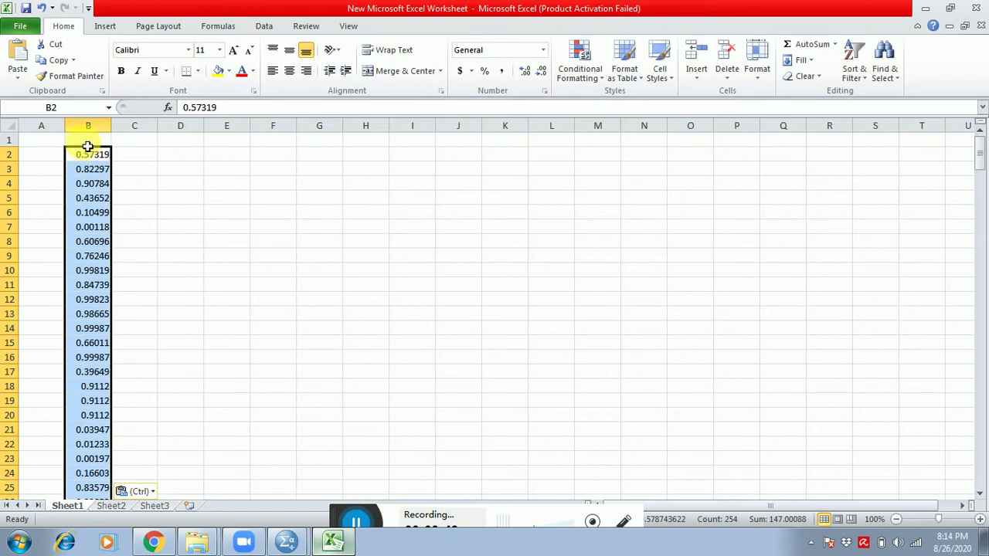
pyautogui.click(283, 541)
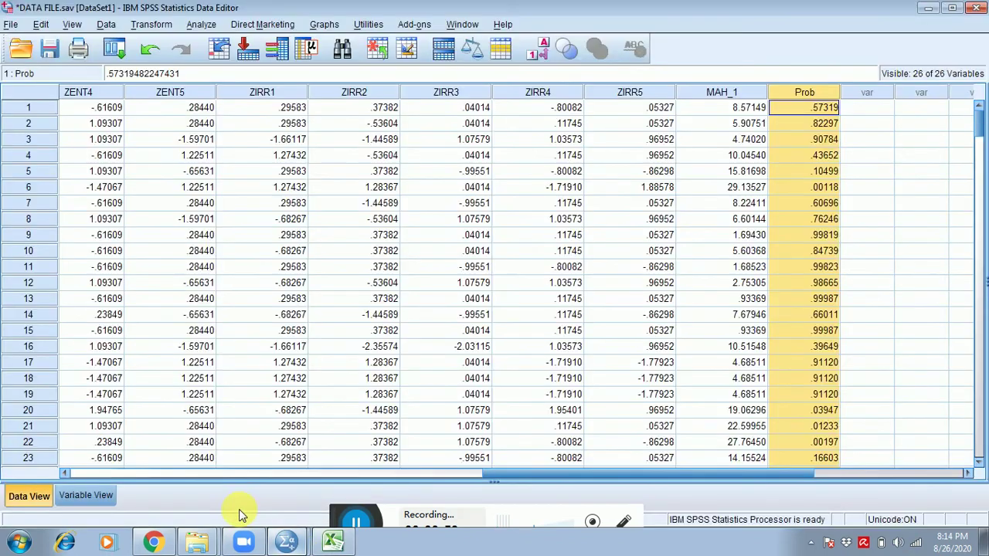
# - Scroll back left in Data View and select the SNO column
pyautogui.moveTo(492, 471); pyautogui.dragTo(68, 473)
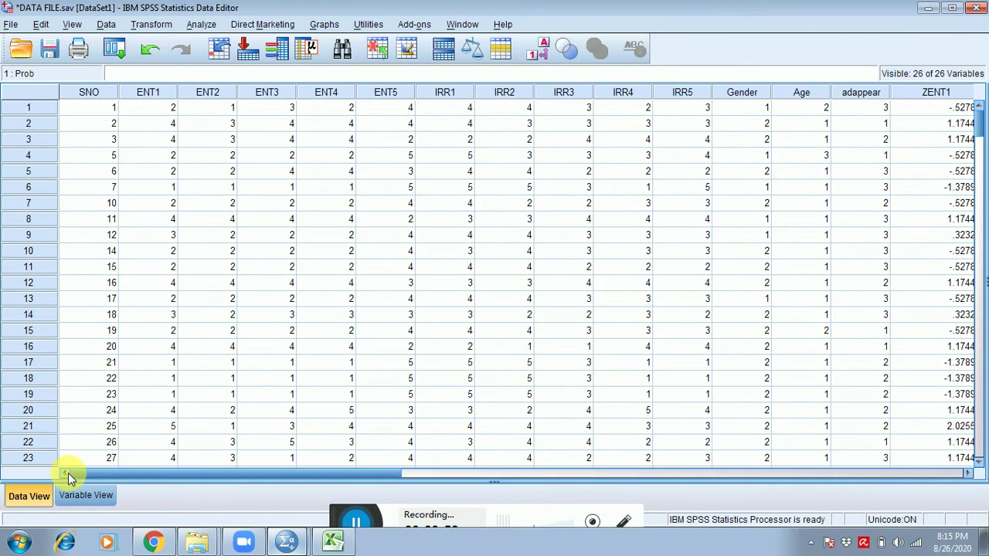
pyautogui.click(89, 93)
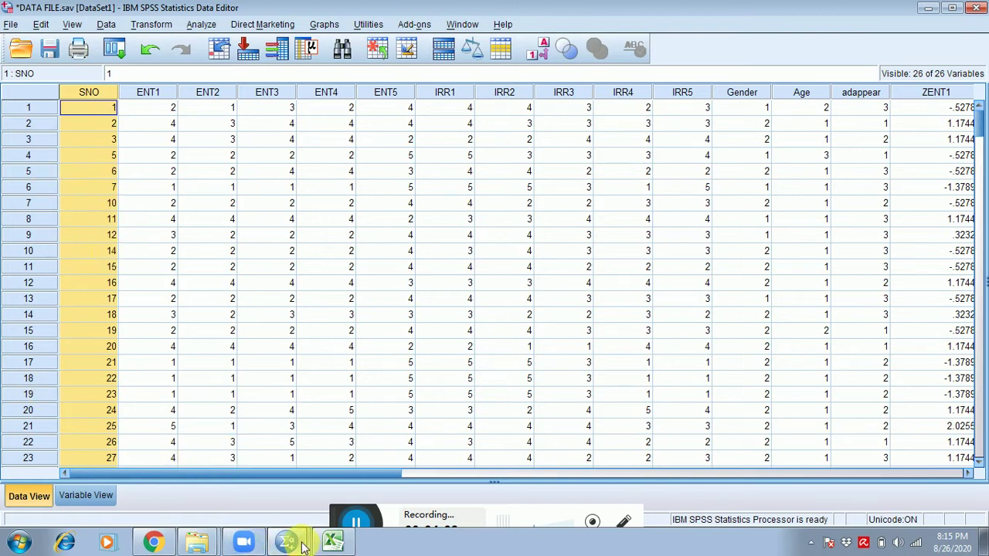
# - Paste the SNO case numbers into Excel column A and add headings Sno and Prob
pyautogui.click(344, 545)
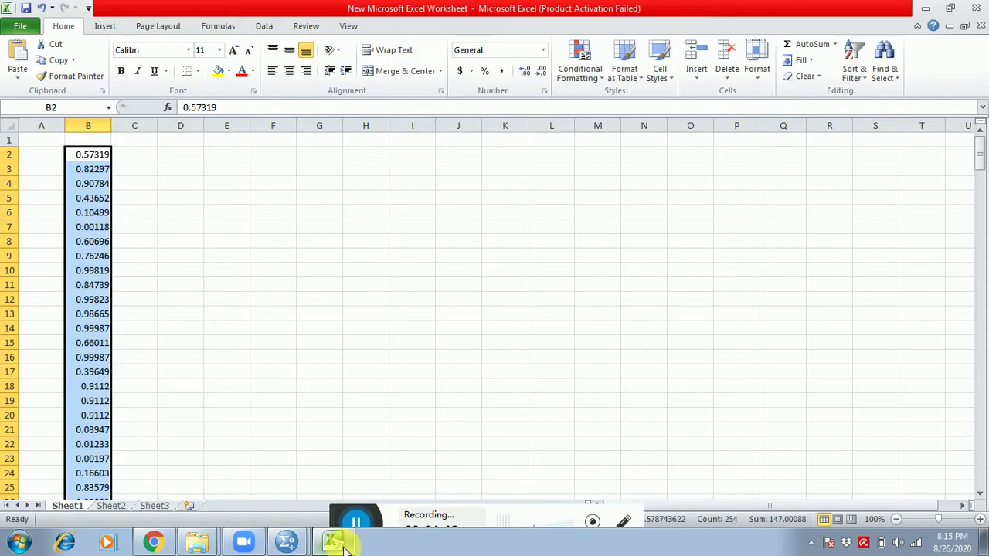
pyautogui.click(64, 143)
pyautogui.press('Down')
pyautogui.hotkey('ctrl', 'v')
pyautogui.click(64, 143)
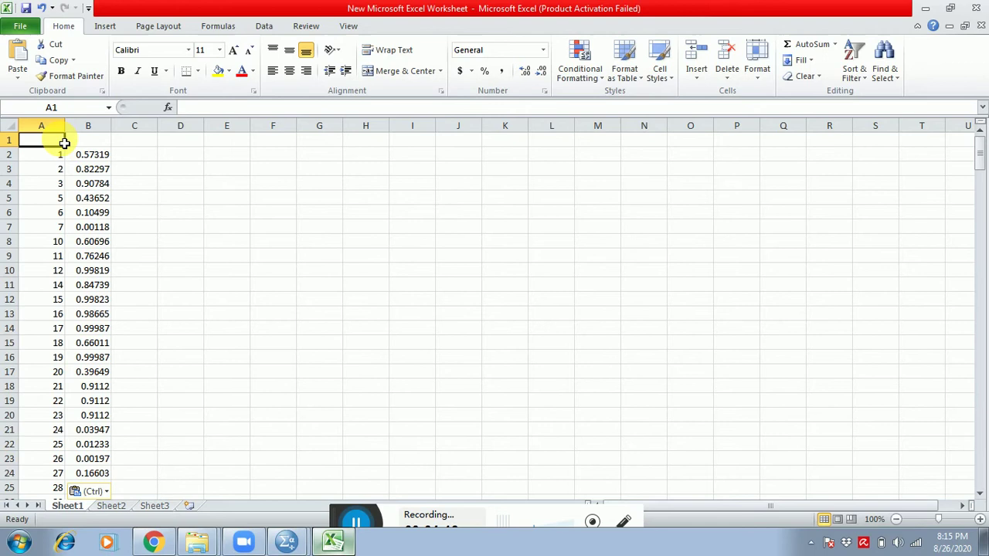
pyautogui.write('Sno')
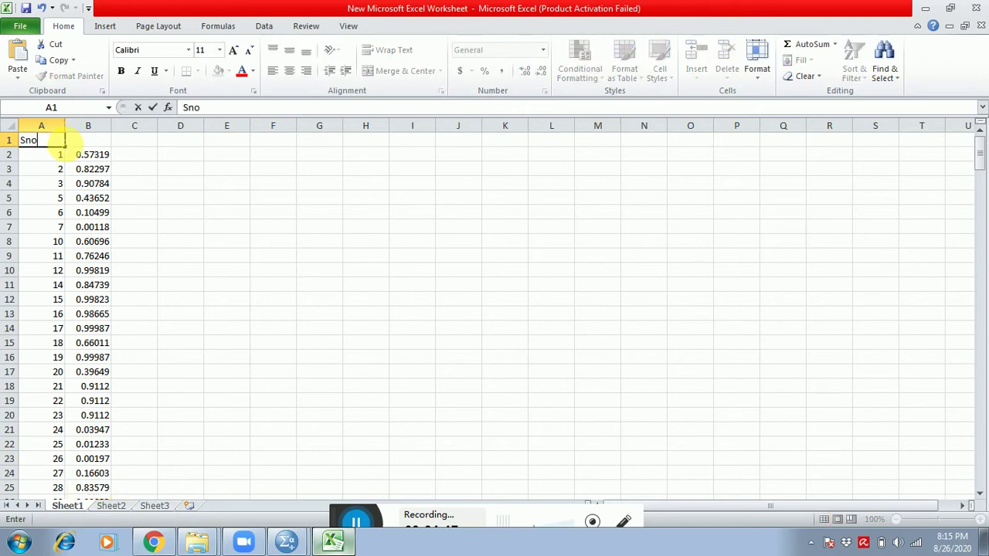
pyautogui.press('Tab')
pyautogui.write('Pr')
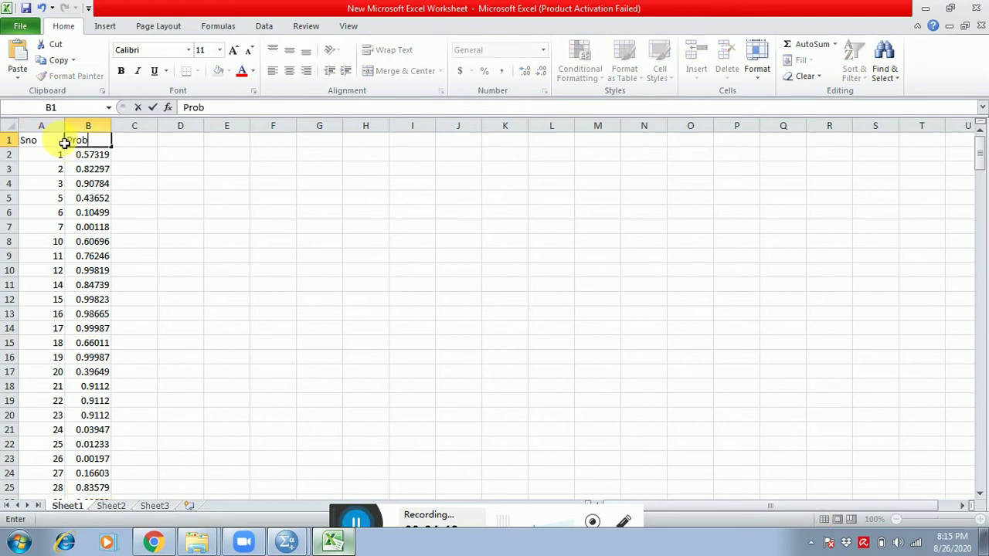
pyautogui.write('ob')
pyautogui.press('Tab')
pyautogui.click(86, 126)
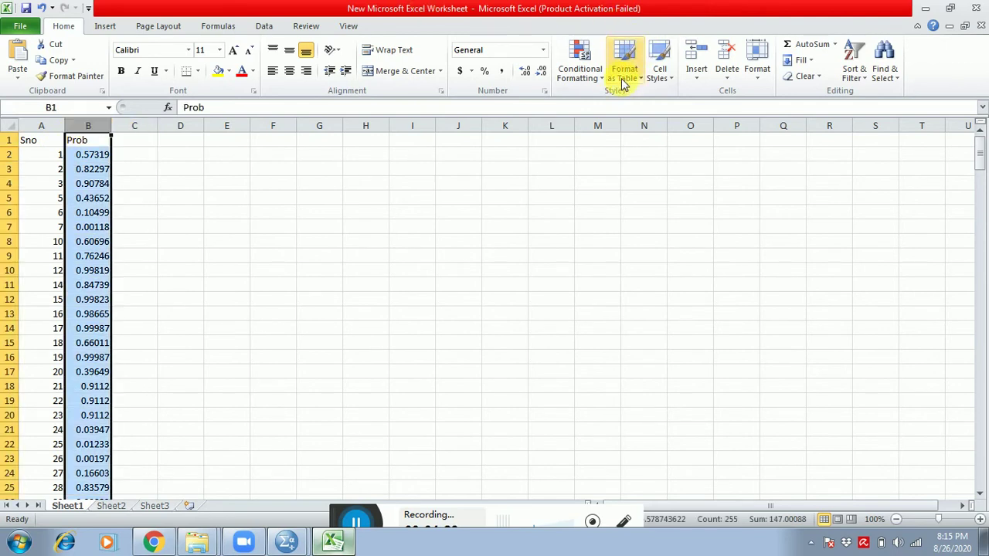
# - Shade Prob values less than 0.001 light red with a Less Than highlight rule
pyautogui.click(581, 68)
pyautogui.moveTo(612, 116)
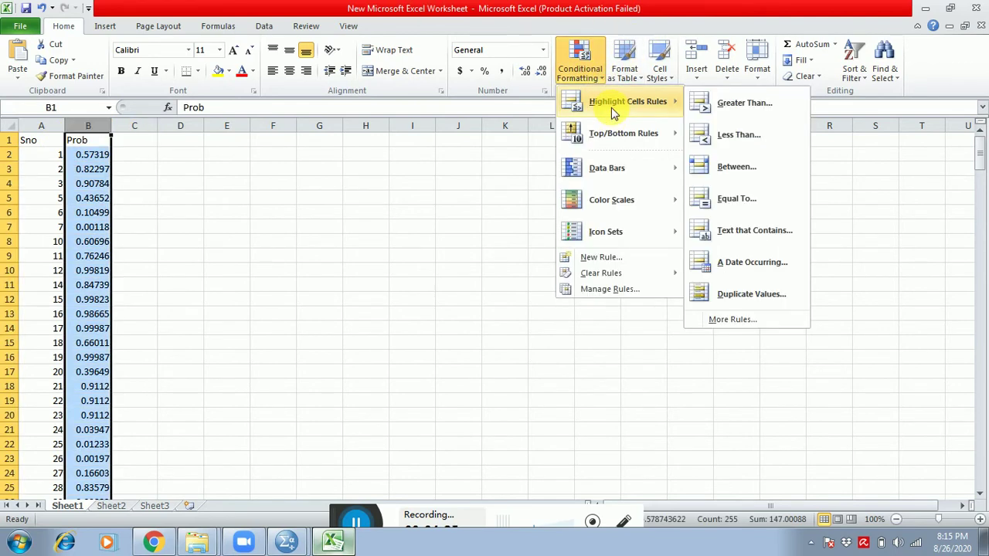
pyautogui.click(701, 135)
pyautogui.write('0.001')
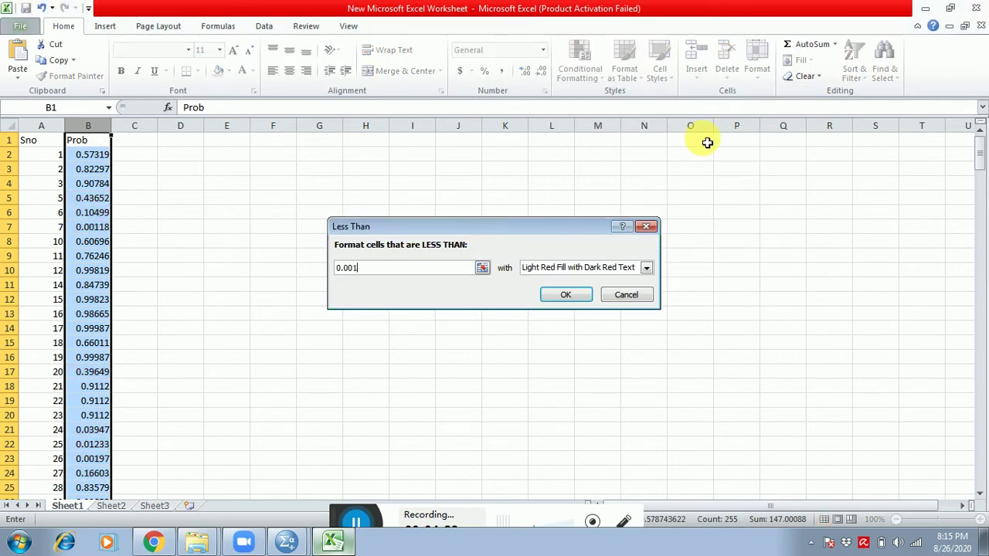
pyautogui.click(582, 303)
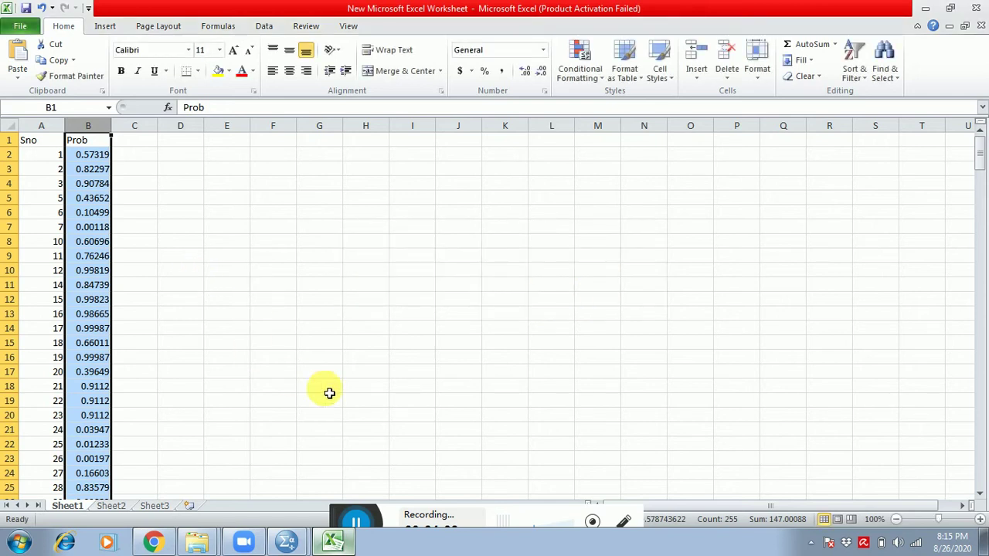
# - Scroll down to select case 104, the flagged outlier, and bring SPSS to the front
pyautogui.click(980, 493)
pyautogui.moveTo(980, 495); pyautogui.dragTo(982, 496)
pyautogui.moveTo(979, 199); pyautogui.dragTo(980, 280)
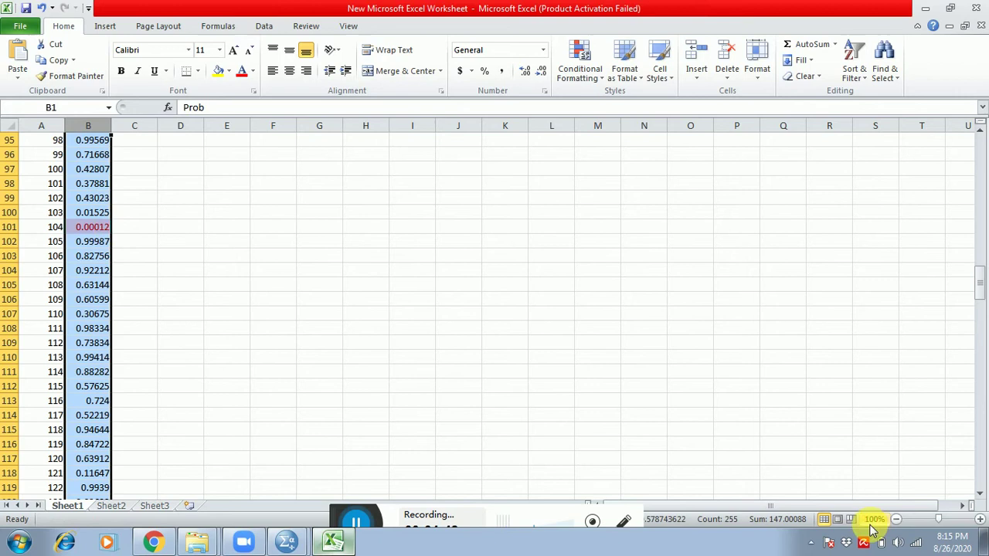
pyautogui.click(53, 231)
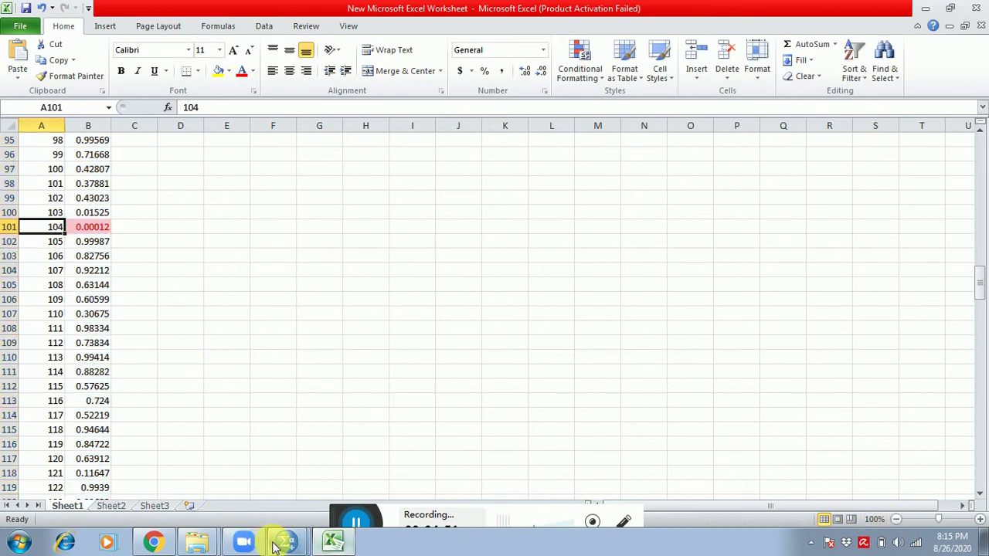
pyautogui.click(293, 546)
pyautogui.click(270, 512)
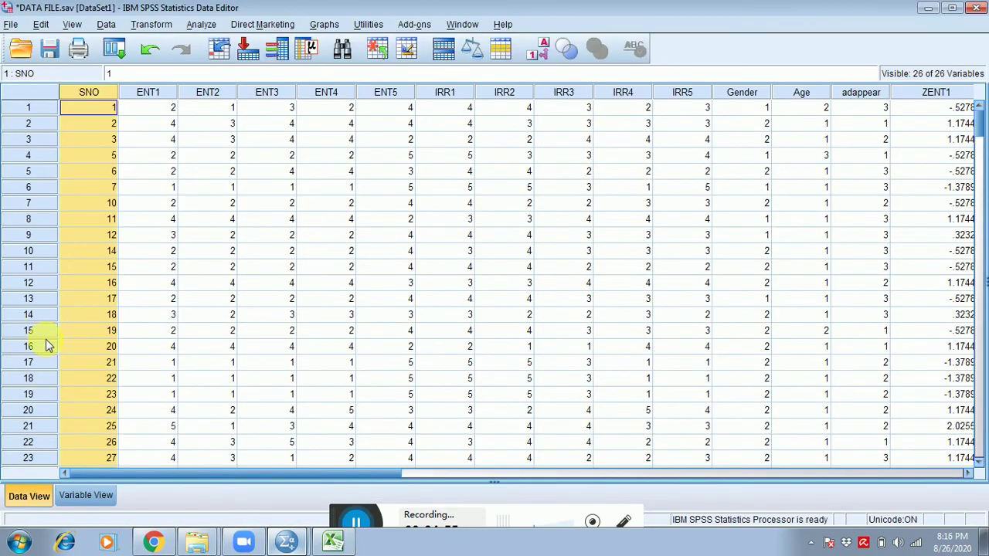
# - Scroll to case 104 in the SNO column, select its whole row and bring up its row menu
pyautogui.click(68, 352)
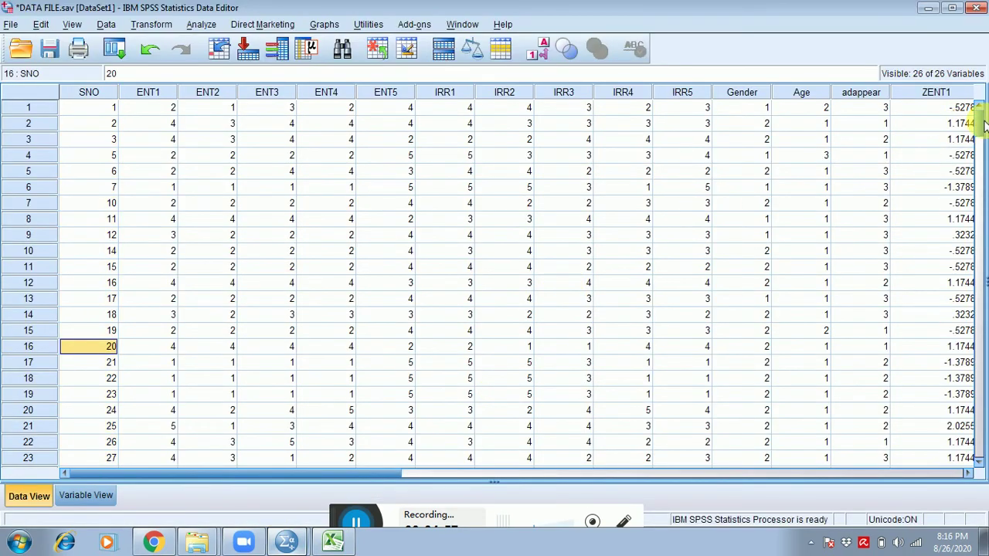
pyautogui.moveTo(984, 126); pyautogui.dragTo(983, 226)
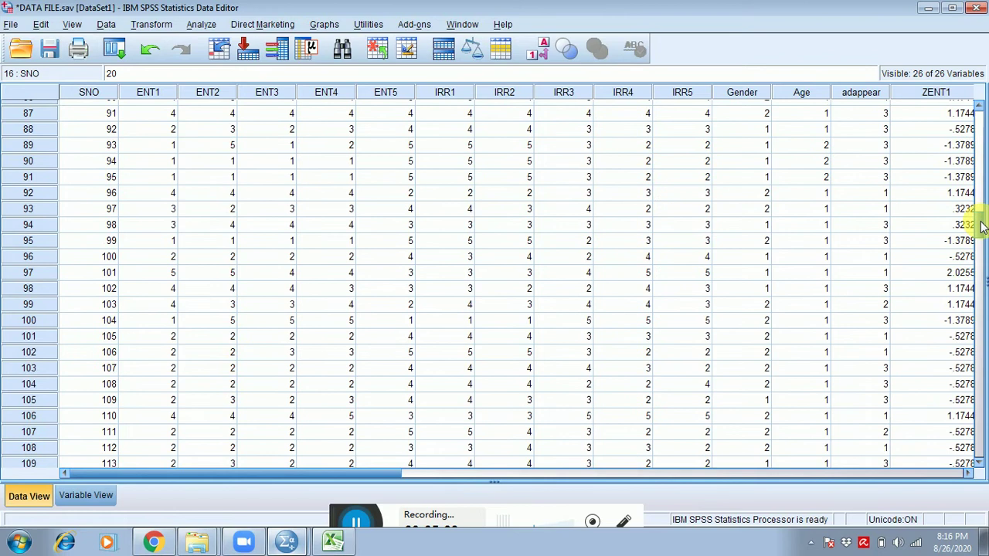
pyautogui.click(83, 321)
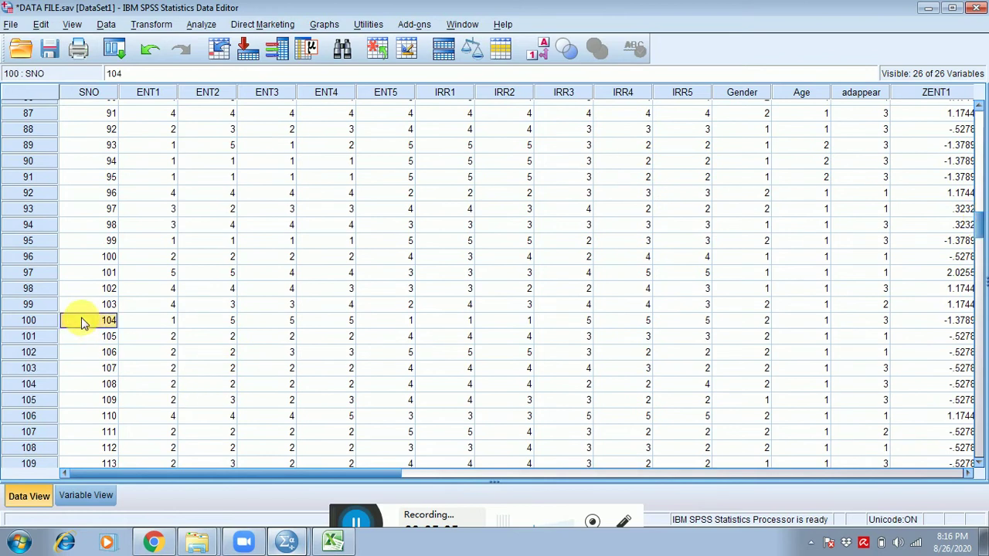
pyautogui.click(49, 319)
pyautogui.rightClick(49, 322)
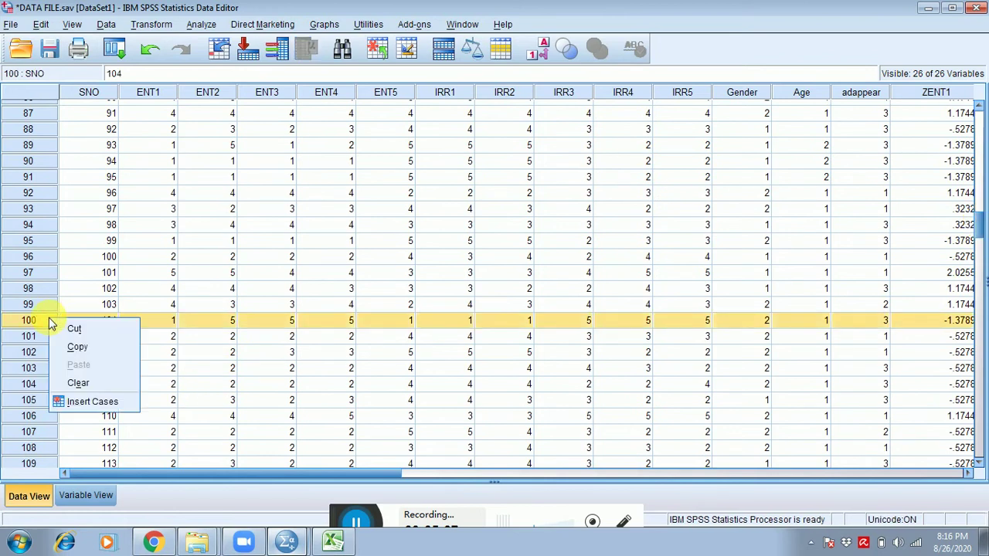
# - Clear case 104, then locate the next flagged probability in Excel, 0 for case 130
pyautogui.click(77, 383)
pyautogui.hotkey('alt', 'Tab')
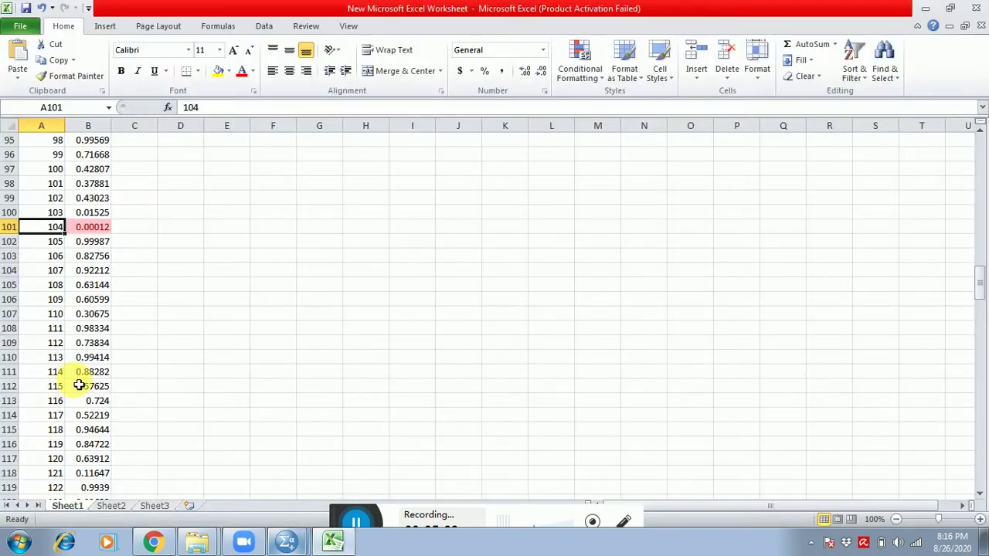
pyautogui.click(110, 315)
pyautogui.press('Down')
pyautogui.press('Down')
pyautogui.press('Down')
pyautogui.press('Down')
pyautogui.press('Down')
pyautogui.press('Down')
pyautogui.press('Down')
pyautogui.press('Down')
pyautogui.press('Down')
pyautogui.press('Down')
pyautogui.press('Down')
pyautogui.press('Down')
pyautogui.press('Down')
pyautogui.press('Down')
pyautogui.press('Down')
pyautogui.press('Down')
pyautogui.press('Down')
pyautogui.press('Down')
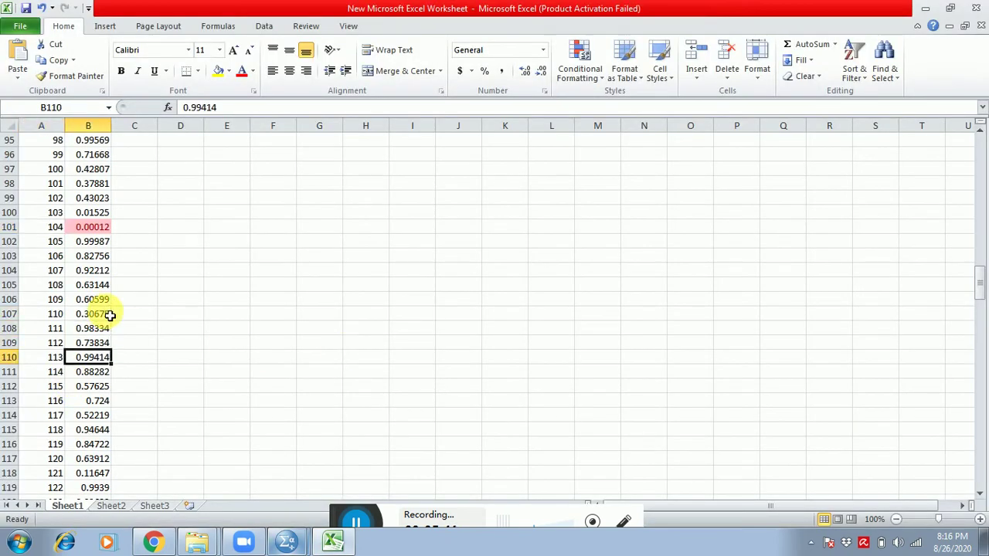
pyautogui.press('Down')
pyautogui.press('Down')
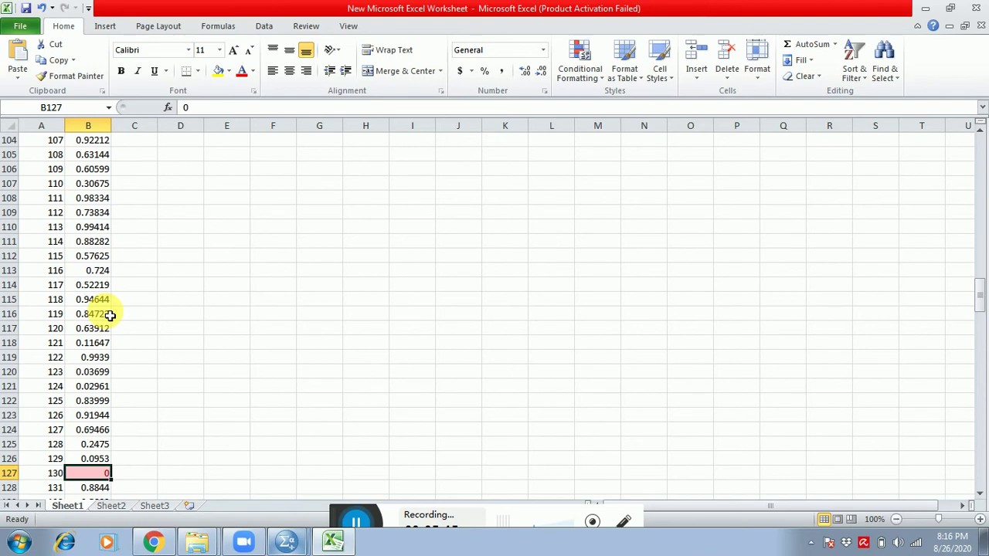
pyautogui.hotkey('alt', 'Tab')
# - Clear case 130's row from the SPSS data file
pyautogui.press('Down')
pyautogui.press('Down')
pyautogui.press('Down')
pyautogui.press('Down')
pyautogui.press('Down')
pyautogui.press('Down')
pyautogui.press('Down')
pyautogui.press('Down')
pyautogui.press('Down')
pyautogui.press('Down')
pyautogui.press('Down')
pyautogui.press('Down')
pyautogui.press('Down')
pyautogui.press('Down')
pyautogui.press('Down')
pyautogui.press('Down')
pyautogui.press('Down')
pyautogui.press('Down')
pyautogui.press('Down')
pyautogui.press('Down')
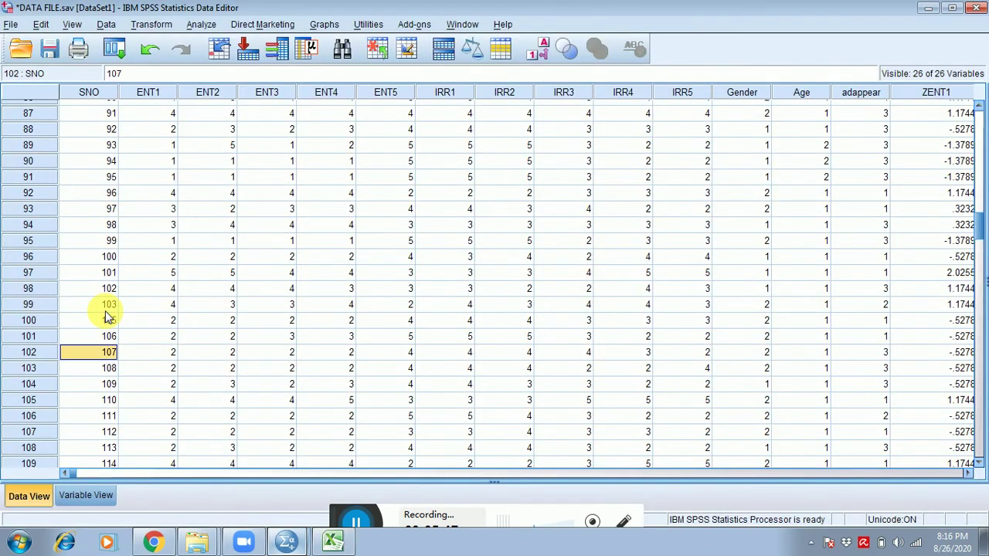
pyautogui.press('Down')
pyautogui.press('Down')
pyautogui.press('Down')
pyautogui.press('Down')
pyautogui.press('Down')
pyautogui.press('Down')
pyautogui.press('Down')
pyautogui.press('Down')
pyautogui.press('Down')
pyautogui.press('Up')
pyautogui.press('Up')
pyautogui.press('Up')
pyautogui.press('Up')
pyautogui.press('Up')
pyautogui.press('Up')
pyautogui.press('Up')
pyautogui.press('Up')
pyautogui.press('Up')
pyautogui.press('Up')
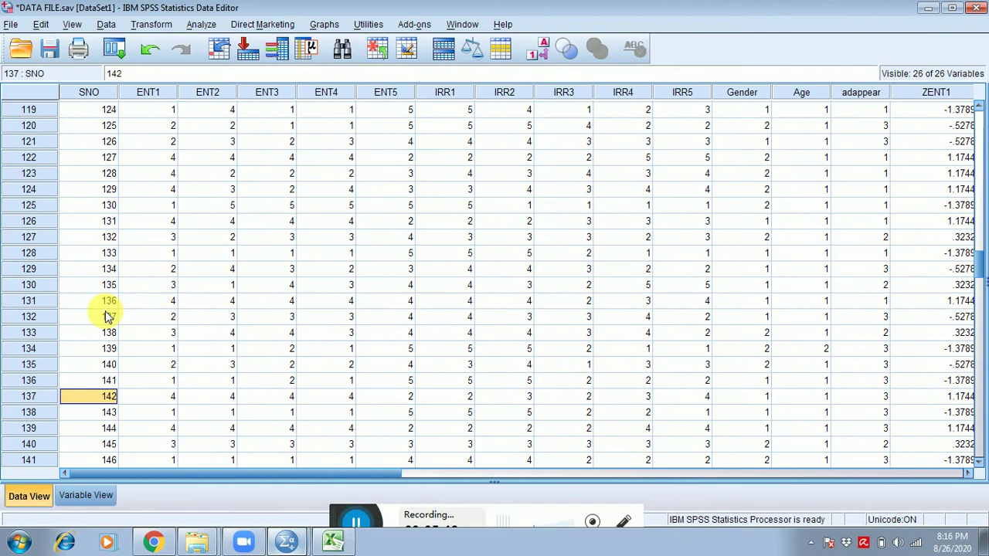
pyautogui.press('Up')
pyautogui.press('Up')
pyautogui.press('Up')
pyautogui.press('Up')
pyautogui.press('Up')
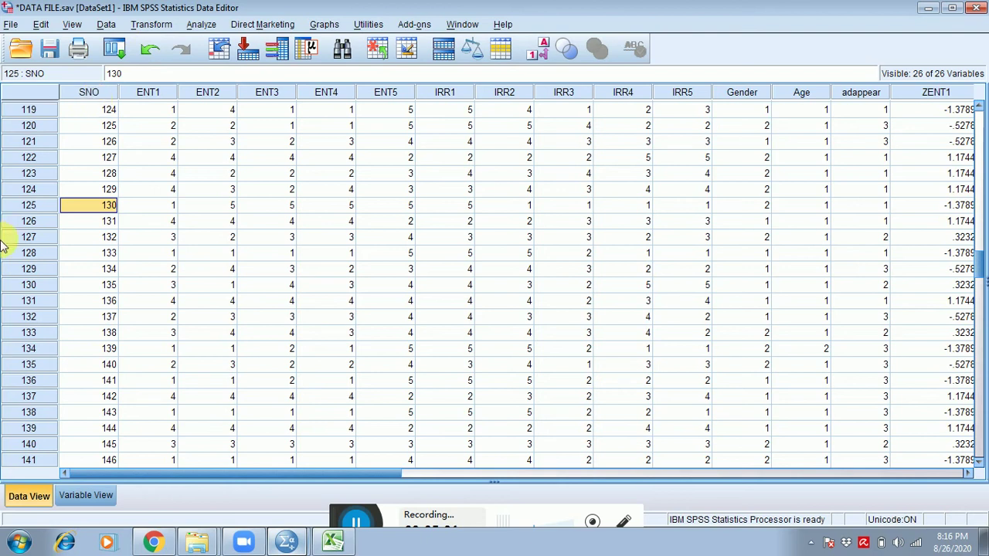
pyautogui.click(27, 205)
pyautogui.rightClick(28, 209)
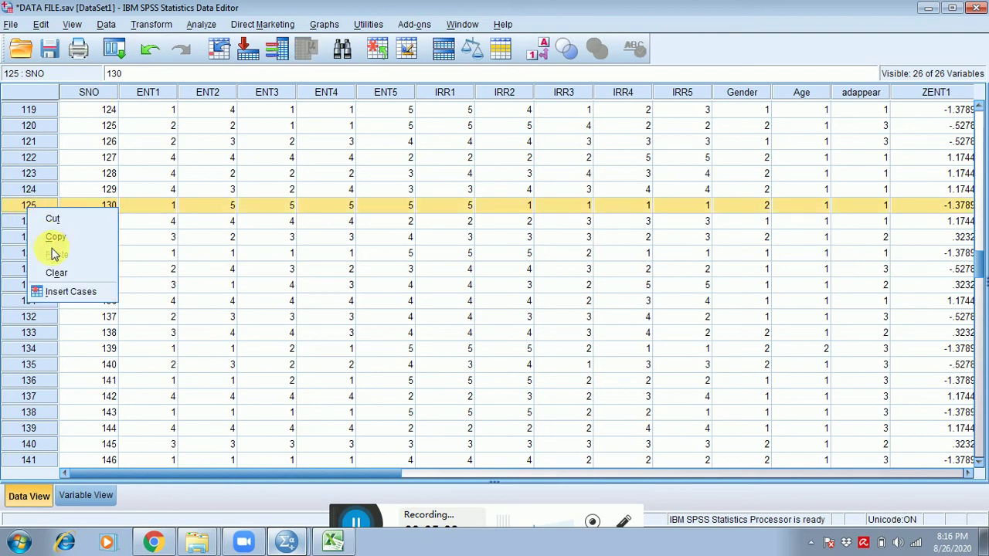
pyautogui.click(61, 272)
# - Scan Excel's Prob column for the next flagged case, 161
pyautogui.hotkey('alt', 'Tab')
pyautogui.press('Down')
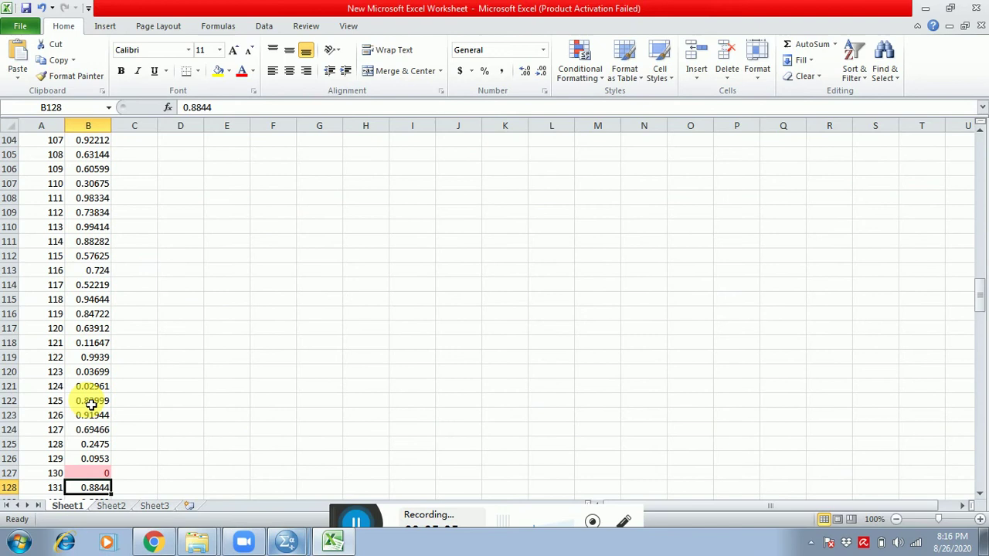
pyautogui.press('Down')
pyautogui.press('Down')
pyautogui.press('Down')
pyautogui.press('Down')
pyautogui.press('Down')
pyautogui.press('Down')
pyautogui.press('Down')
pyautogui.press('Down')
pyautogui.press('Down')
pyautogui.press('Down')
pyautogui.press('Down')
pyautogui.press('Down')
pyautogui.press('Down')
pyautogui.press('Down')
pyautogui.press('Down')
pyautogui.press('Down')
pyautogui.press('Down')
pyautogui.press('Down')
pyautogui.press('Down')
pyautogui.press('Down')
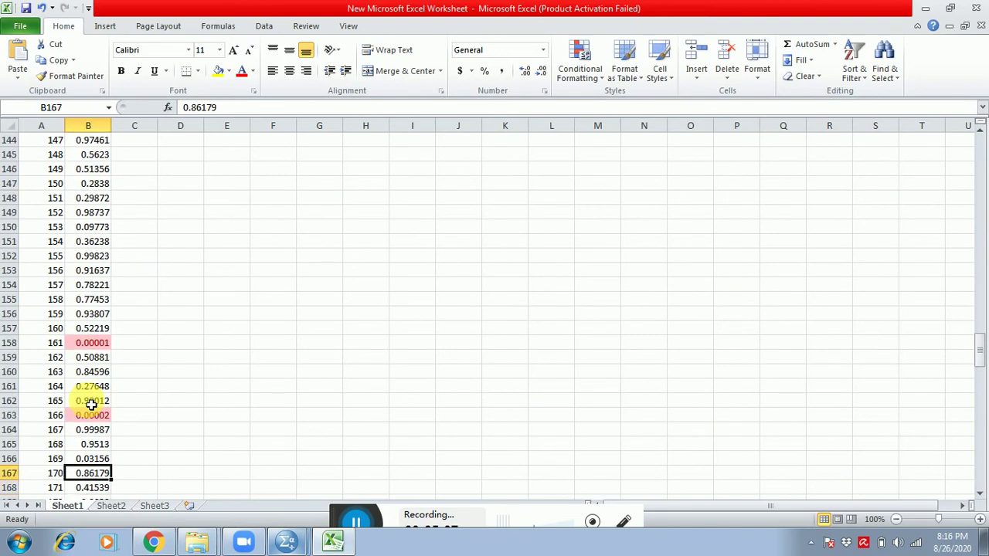
pyautogui.press('Up')
pyautogui.press('Up')
pyautogui.press('Up')
pyautogui.press('Up')
pyautogui.press('Up')
pyautogui.press('Up')
pyautogui.press('Up')
pyautogui.press('Up')
pyautogui.hotkey('alt', 'Tab')
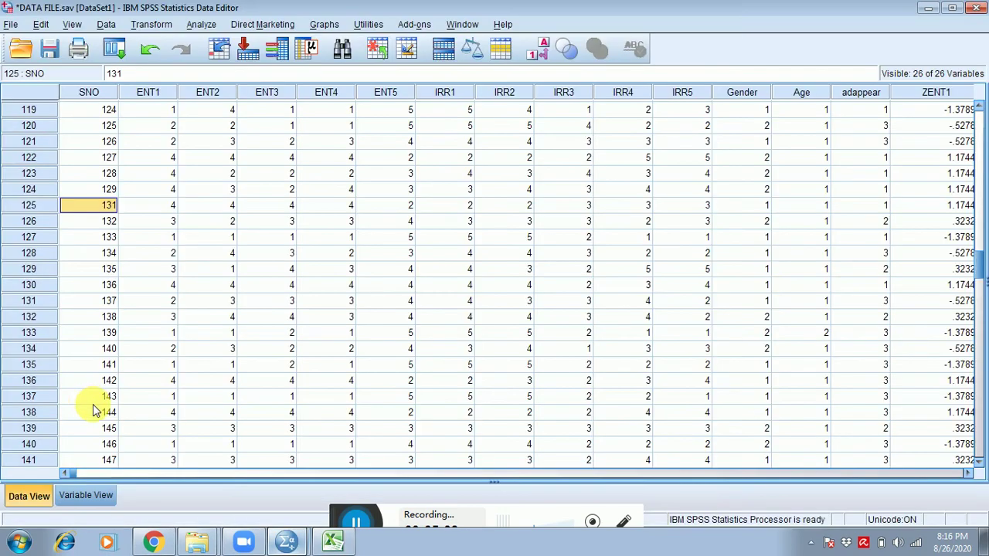
# - Clear case 161's row from the data file
pyautogui.press('Down')
pyautogui.press('Down')
pyautogui.press('Down')
pyautogui.press('Down')
pyautogui.press('Down')
pyautogui.press('Down')
pyautogui.press('Down')
pyautogui.press('Down')
pyautogui.press('Down')
pyautogui.press('Down')
pyautogui.press('Down')
pyautogui.press('Down')
pyautogui.press('Down')
pyautogui.press('Down')
pyautogui.press('Down')
pyautogui.press('Down')
pyautogui.press('Down')
pyautogui.press('Down')
pyautogui.press('Down')
pyautogui.press('Down')
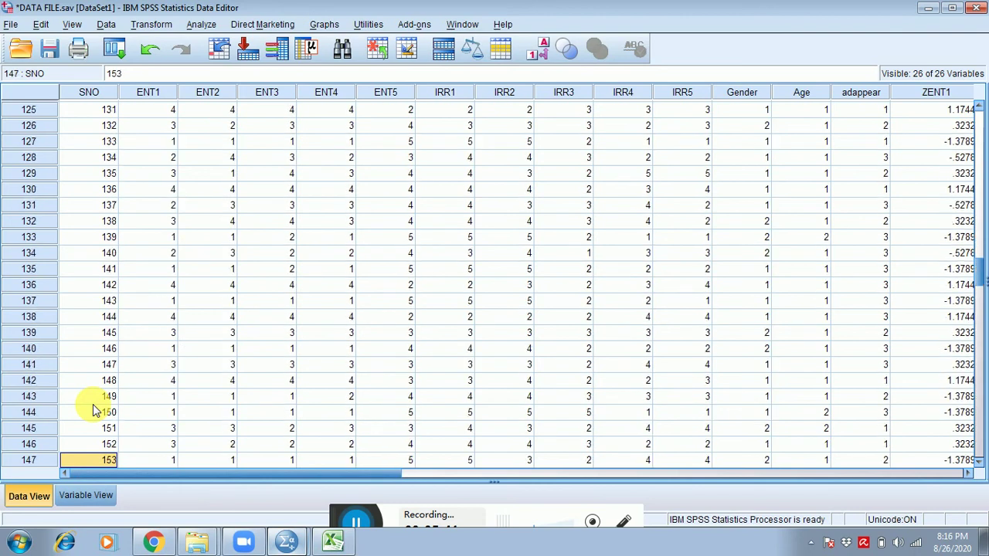
pyautogui.press('Down')
pyautogui.press('Down')
pyautogui.press('Down')
pyautogui.press('Down')
pyautogui.press('Down')
pyautogui.press('Down')
pyautogui.press('Down')
pyautogui.press('Down')
pyautogui.press('Down')
pyautogui.press('Up')
pyautogui.press('Up')
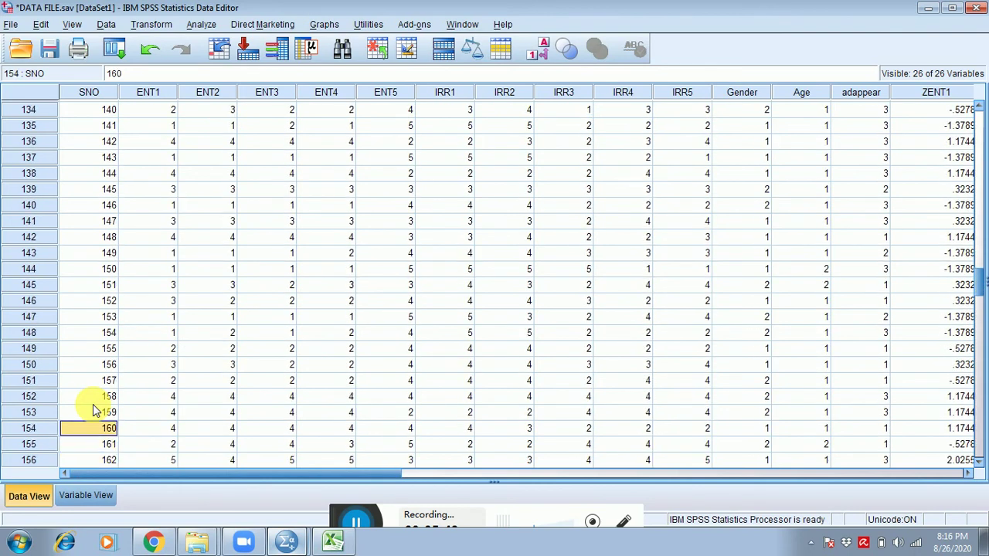
pyautogui.hotkey('alt', 'Tab')
pyautogui.hotkey('alt', 'Tab')
pyautogui.press('Down')
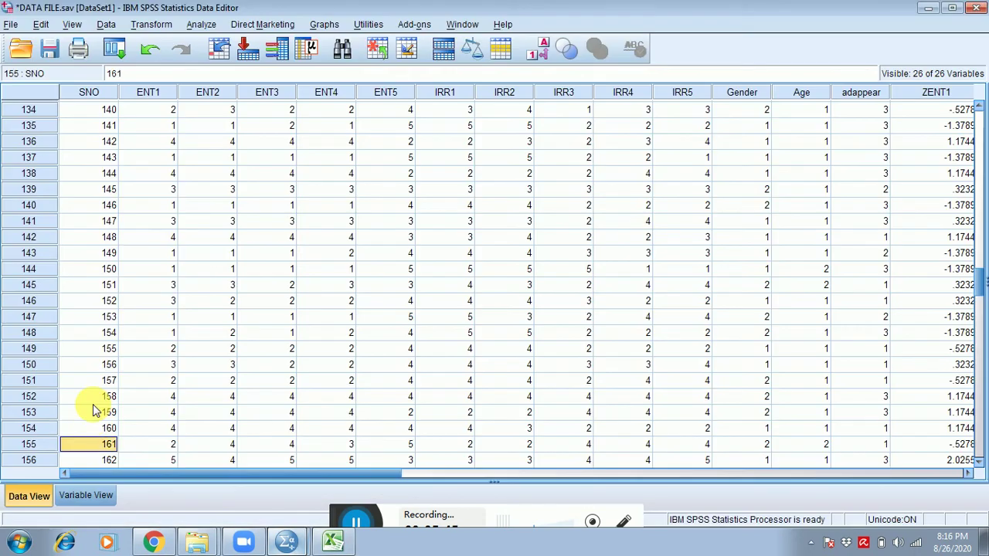
pyautogui.click(44, 445)
pyautogui.rightClick(44, 445)
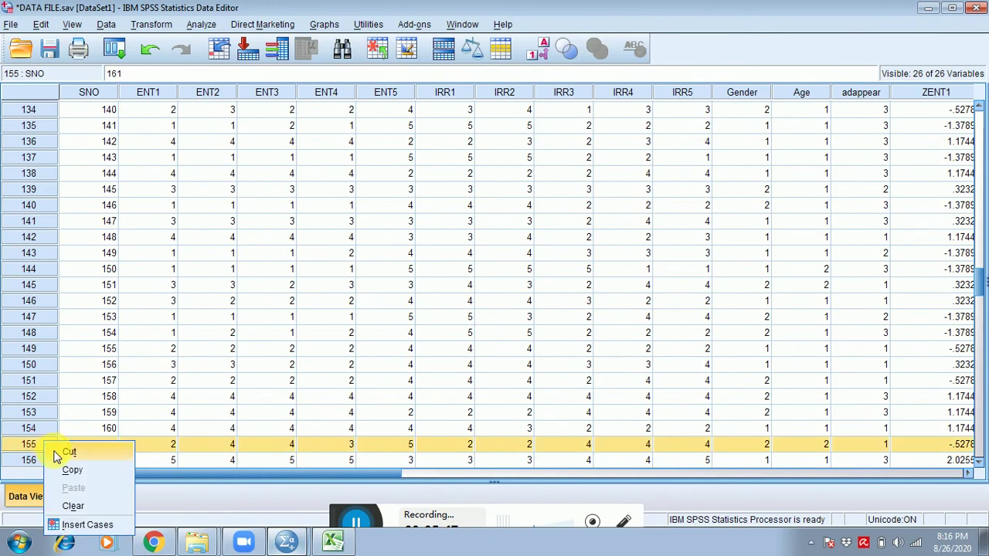
pyautogui.click(75, 506)
# - Clear case 166's row from the data file
pyautogui.hotkey('alt', 'Tab')
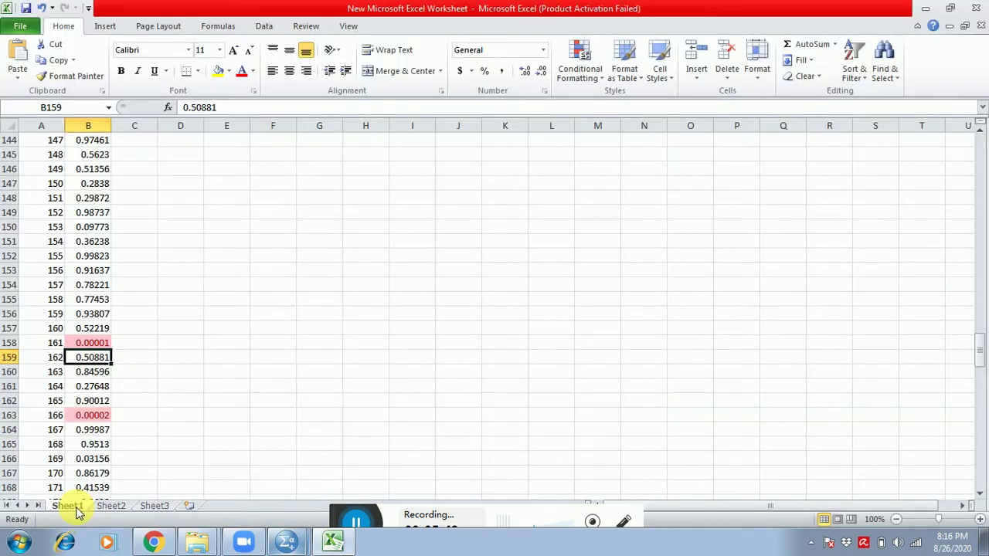
pyautogui.hotkey('alt', 'Tab')
pyautogui.press('Down')
pyautogui.press('Down')
pyautogui.press('Down')
pyautogui.press('Down')
pyautogui.press('Down')
pyautogui.press('Down')
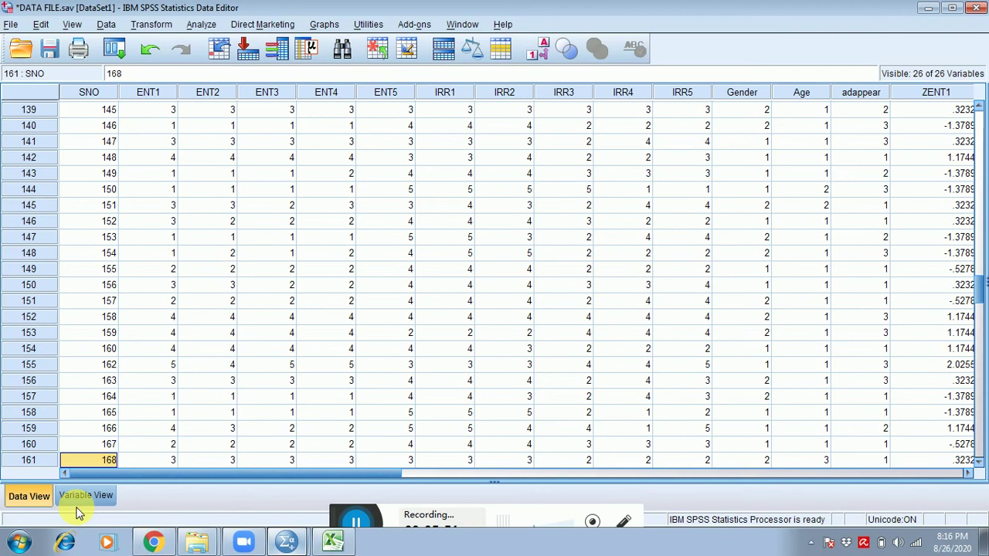
pyautogui.press('Up')
pyautogui.press('Up')
pyautogui.click(31, 430)
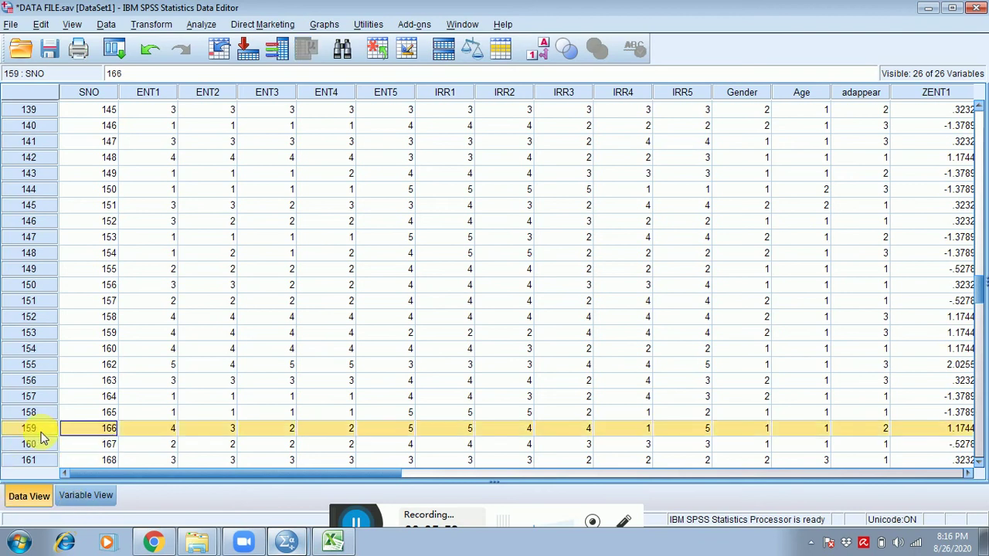
pyautogui.rightClick(38, 433)
pyautogui.click(68, 497)
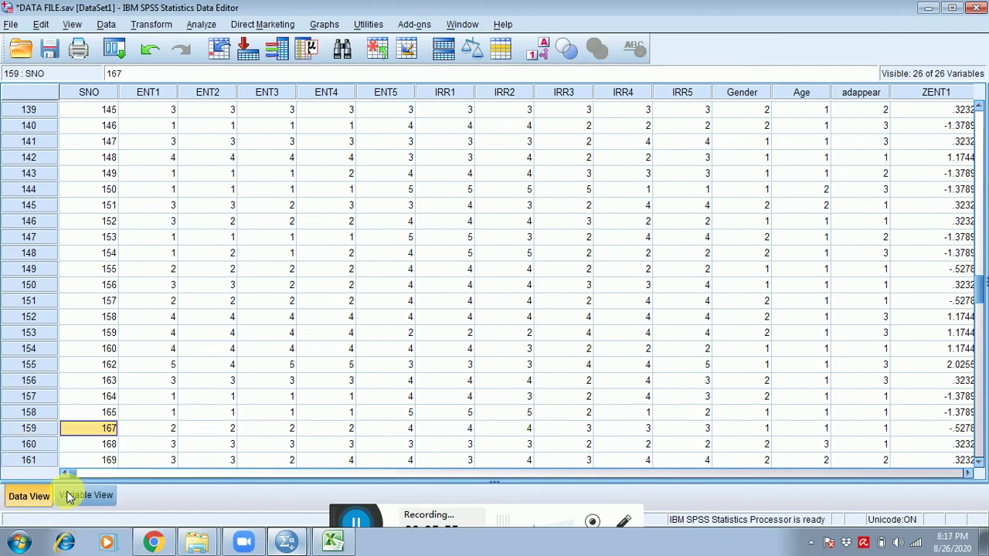
# - Save DATA FILE.sav, now without cases 104, 130, 161 and 166
pyautogui.click(51, 51)
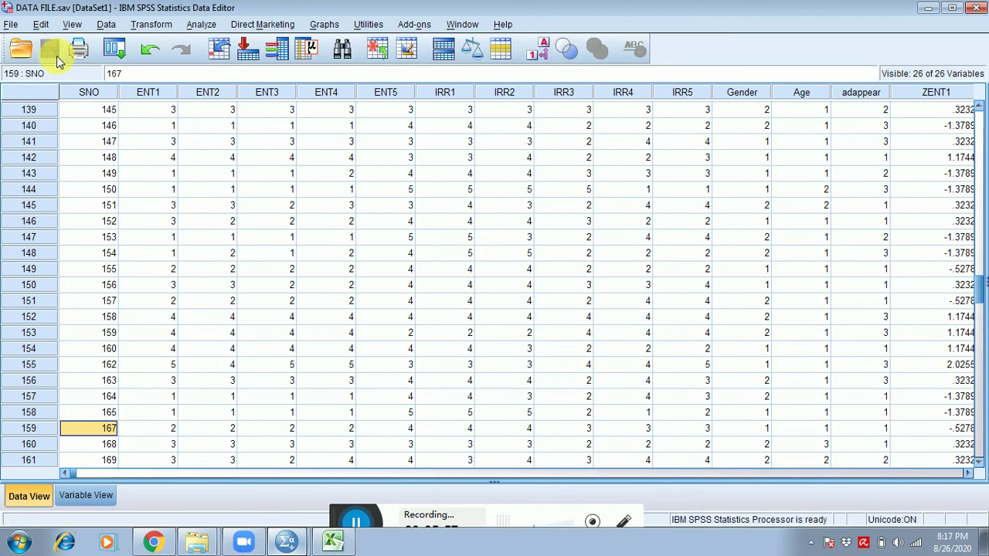